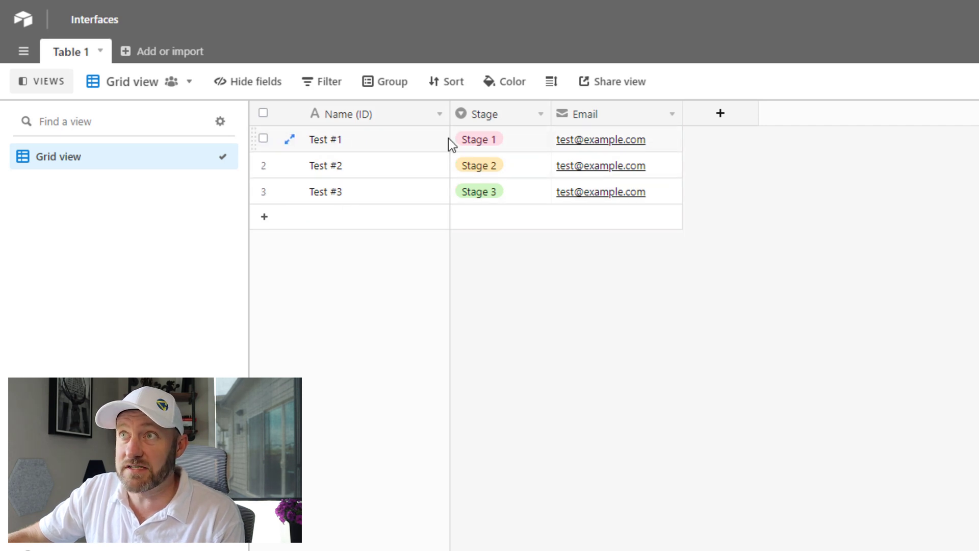
double_click(490, 141)
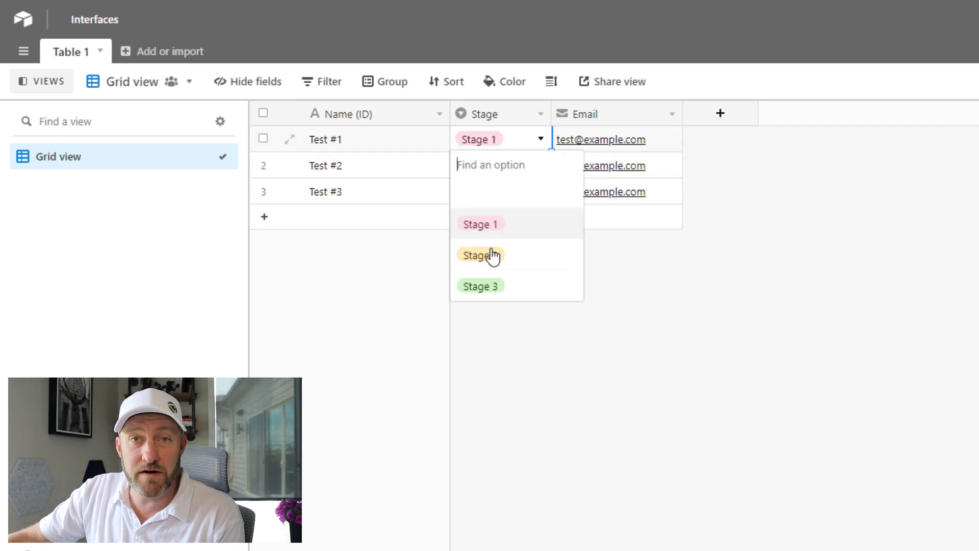
left_click(617, 288)
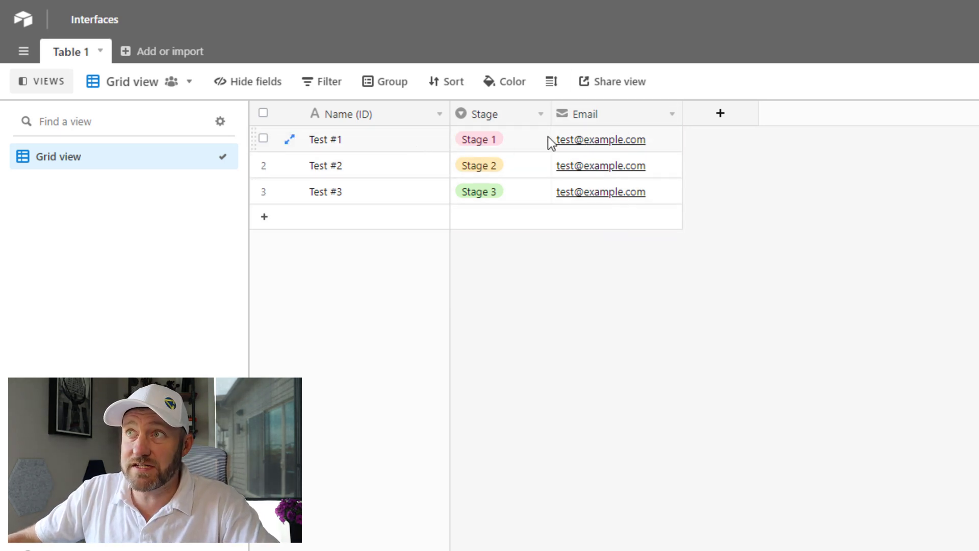
left_click(377, 148)
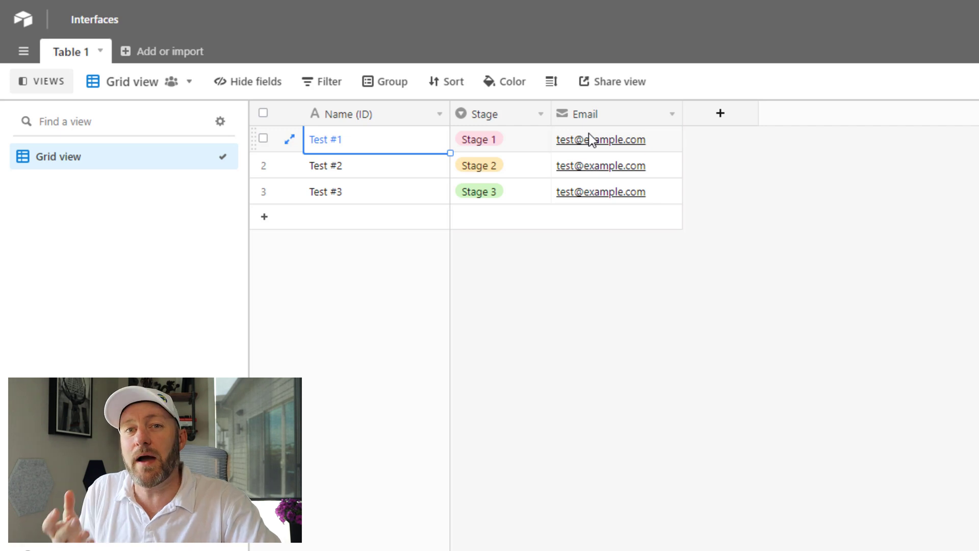
Add a Number field named Counter with Integer format to Table 1.
left_click(720, 114)
type("qounter")
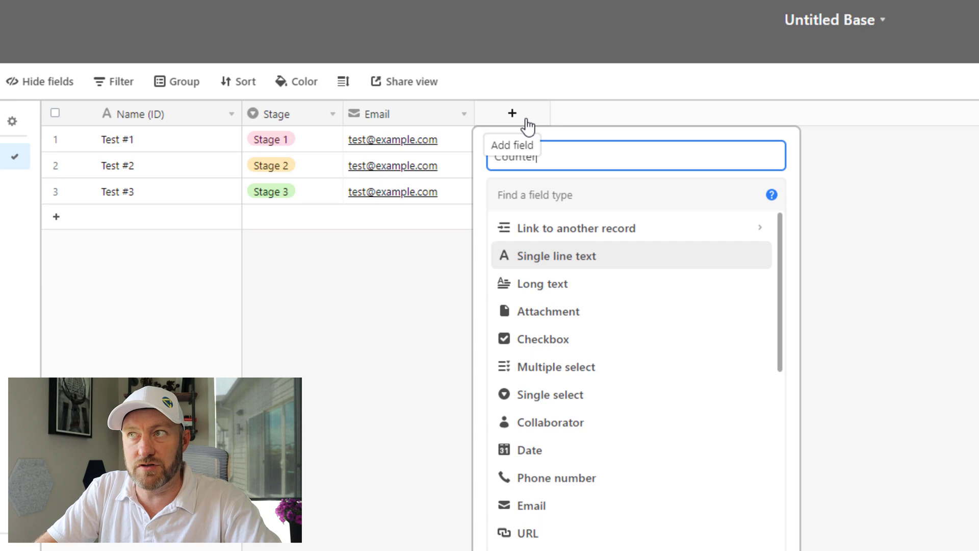
key("Tab")
type("nu")
key("Return")
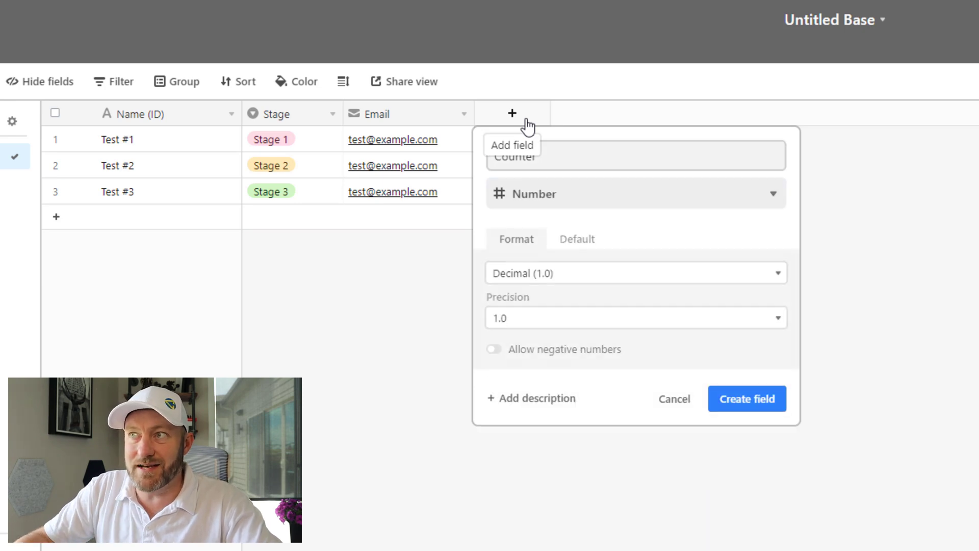
left_click(553, 273)
left_click(546, 316)
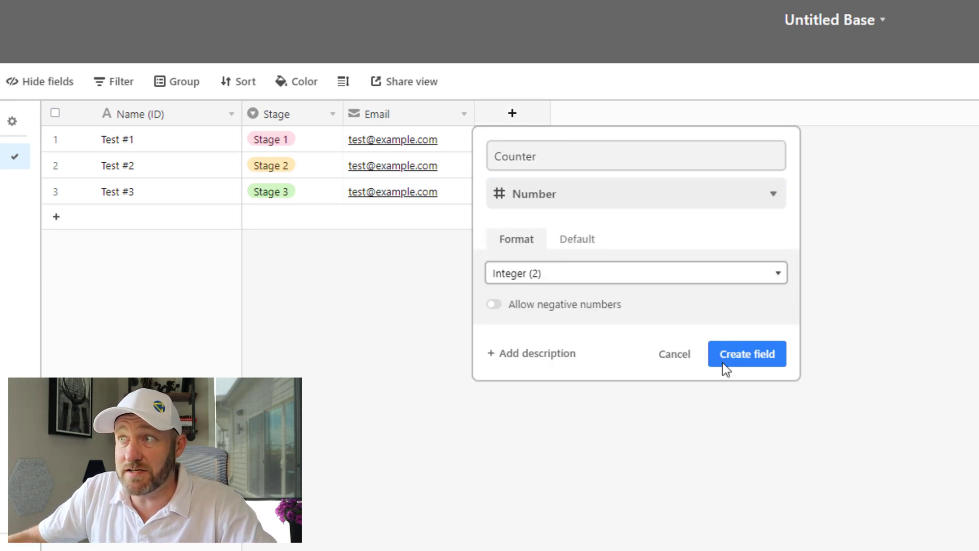
left_click(734, 358)
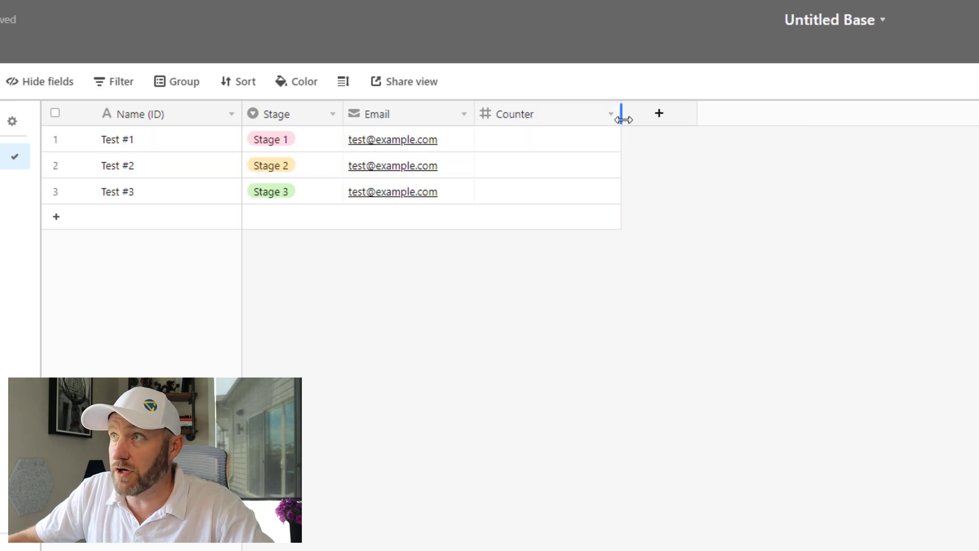
Narrow the Counter column, set Test #1 to Stage 2 and enter Counter 1.
left_click_drag(621, 113, 584, 114)
double_click(314, 141)
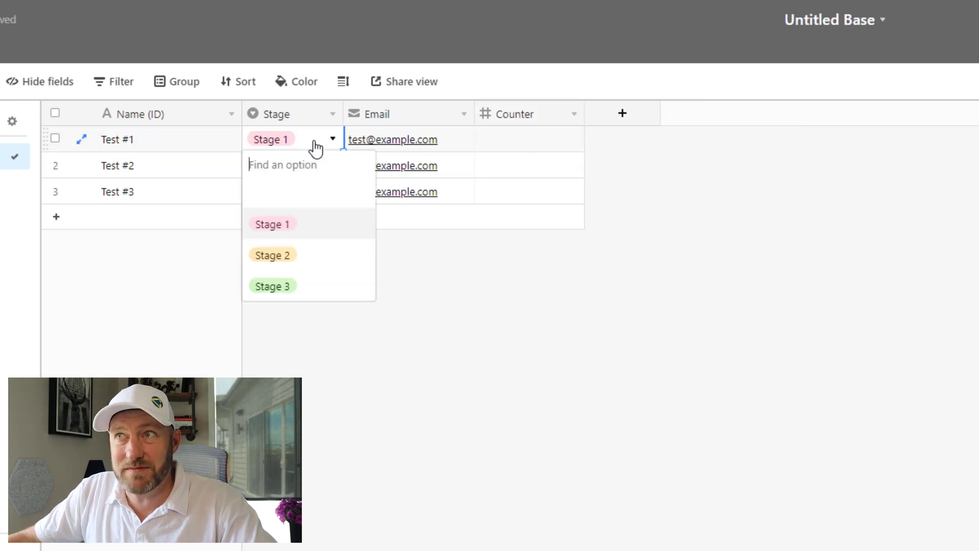
left_click(305, 255)
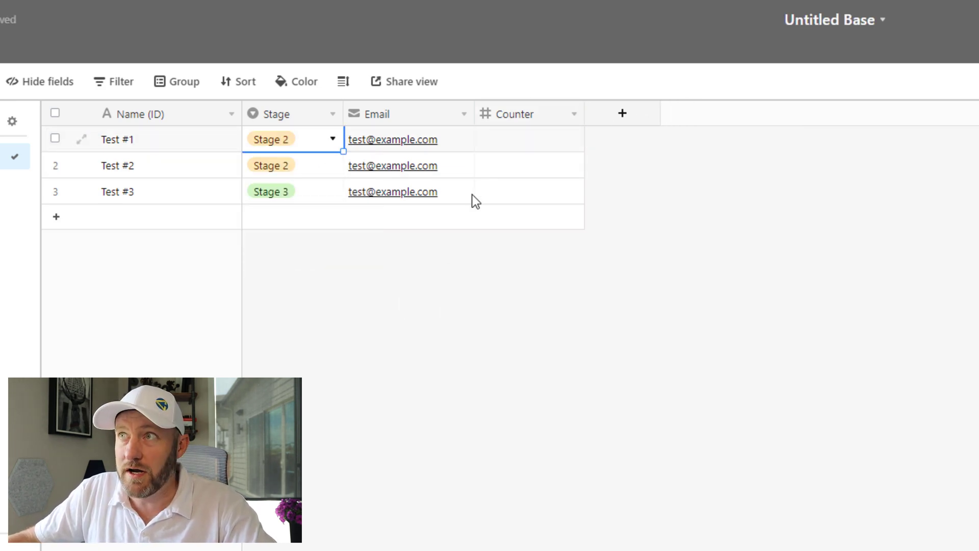
left_click(510, 147)
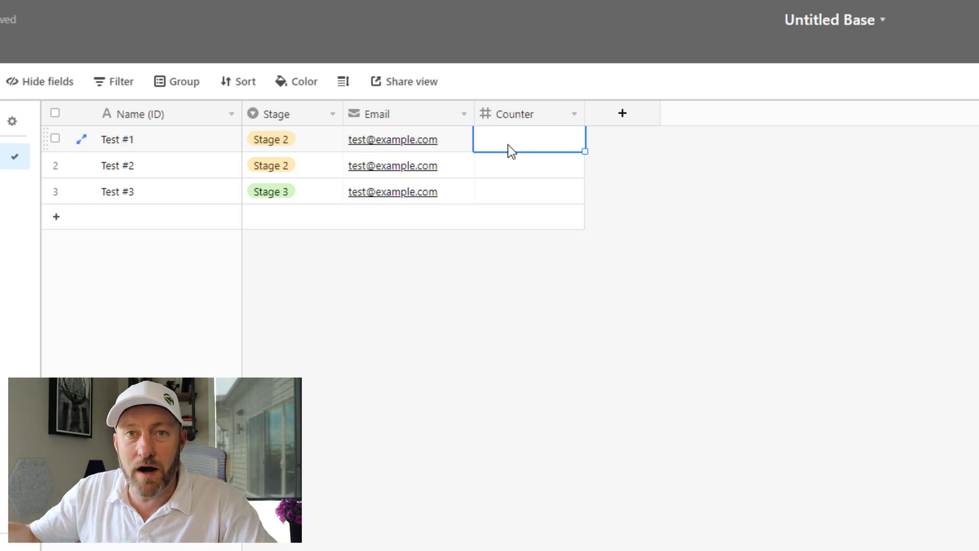
type("1")
key("Escape")
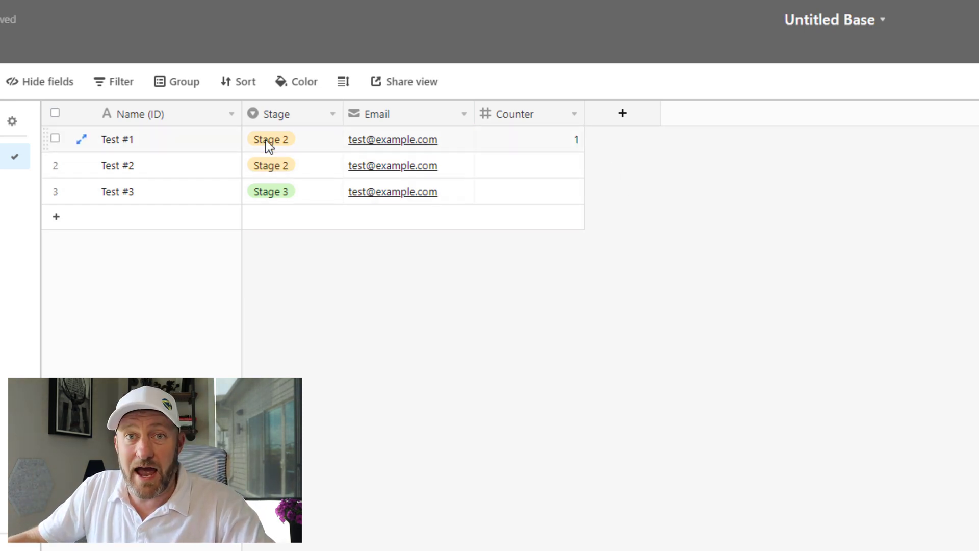
Move Test #1 to Stage 3 and change its Counter to 2.
left_click(293, 150)
left_click(289, 149)
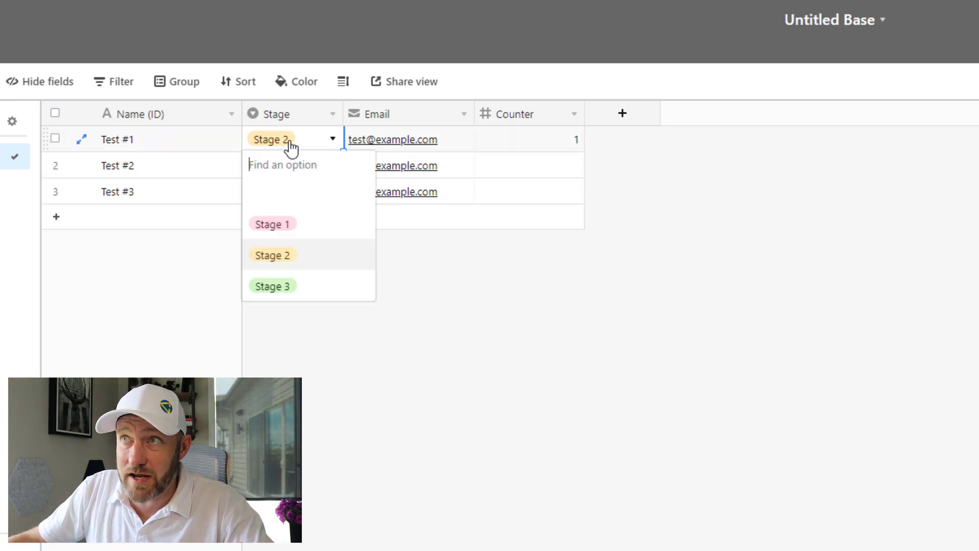
left_click(275, 288)
left_click(525, 140)
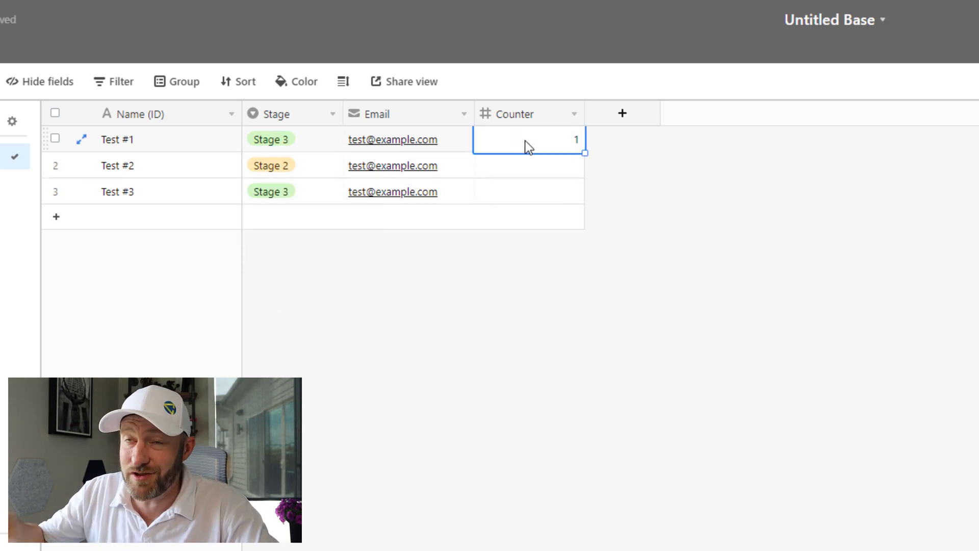
type("2")
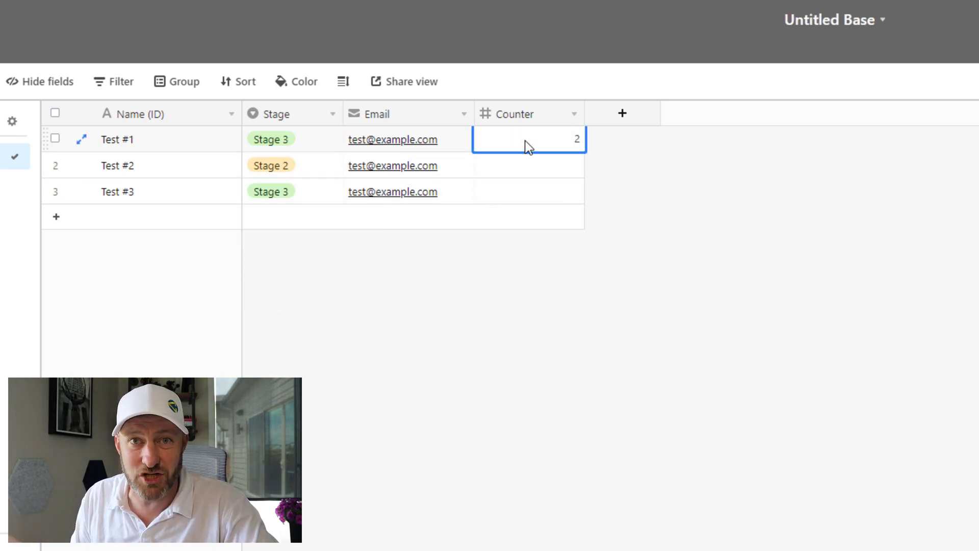
key("Return")
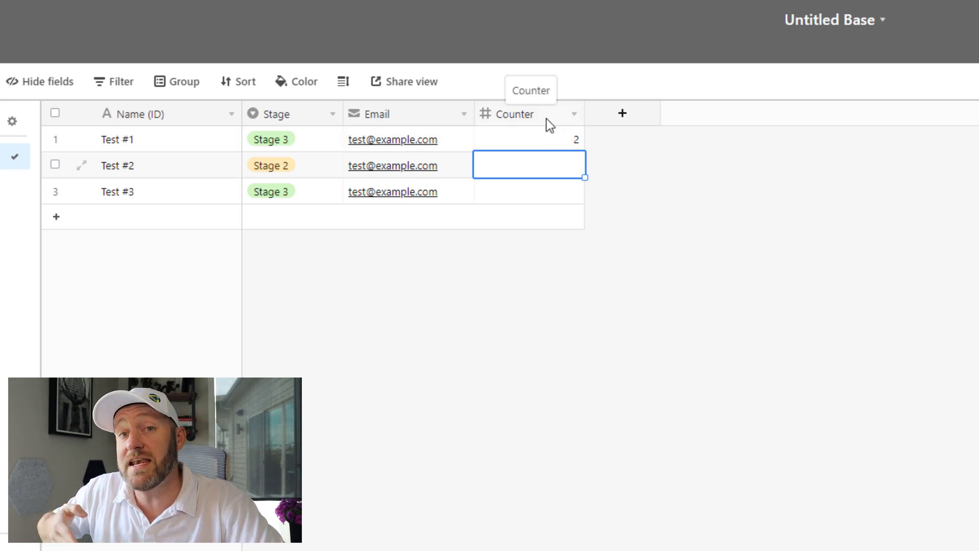
Create a formula field named '+1' with the formula Counter+1.
left_click(616, 120)
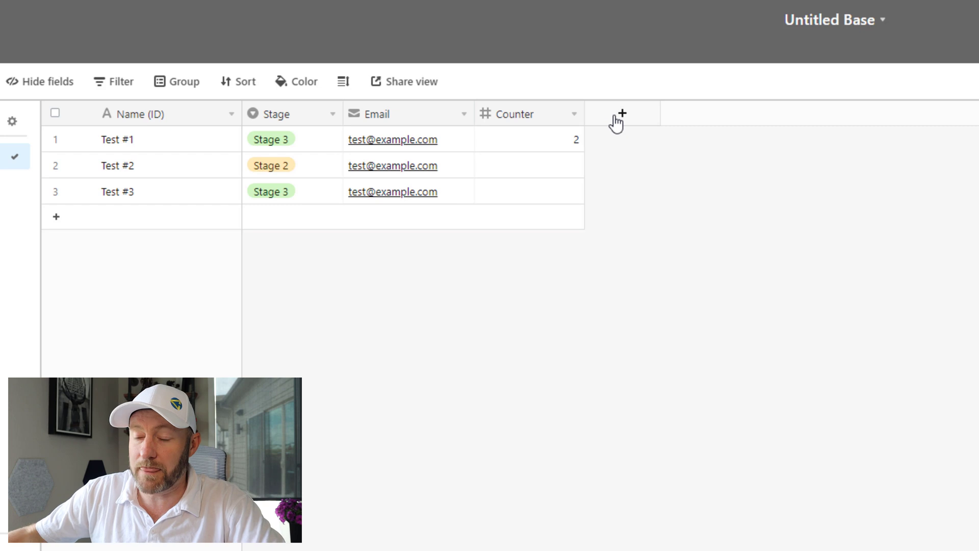
type("t")
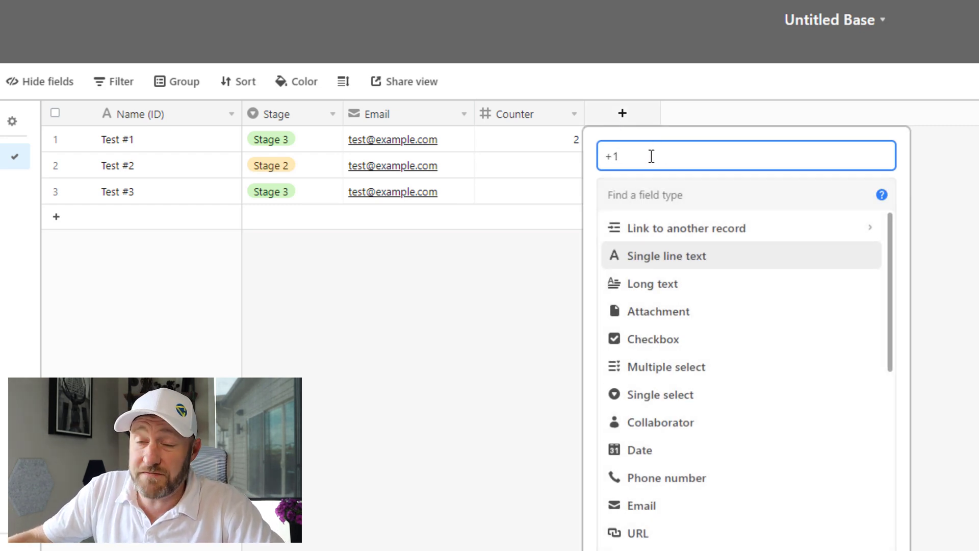
left_click(653, 203)
type("f")
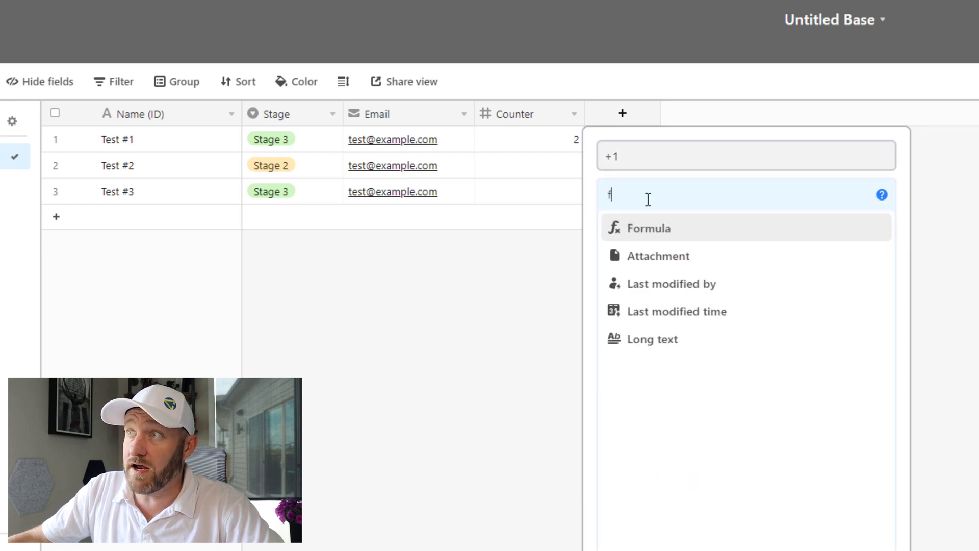
left_click(645, 228)
left_click(649, 304)
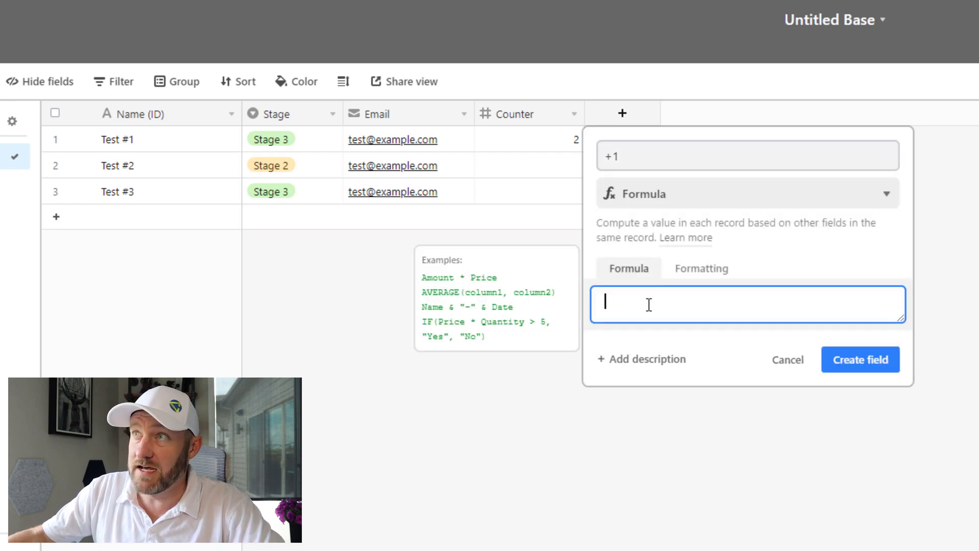
type("coun")
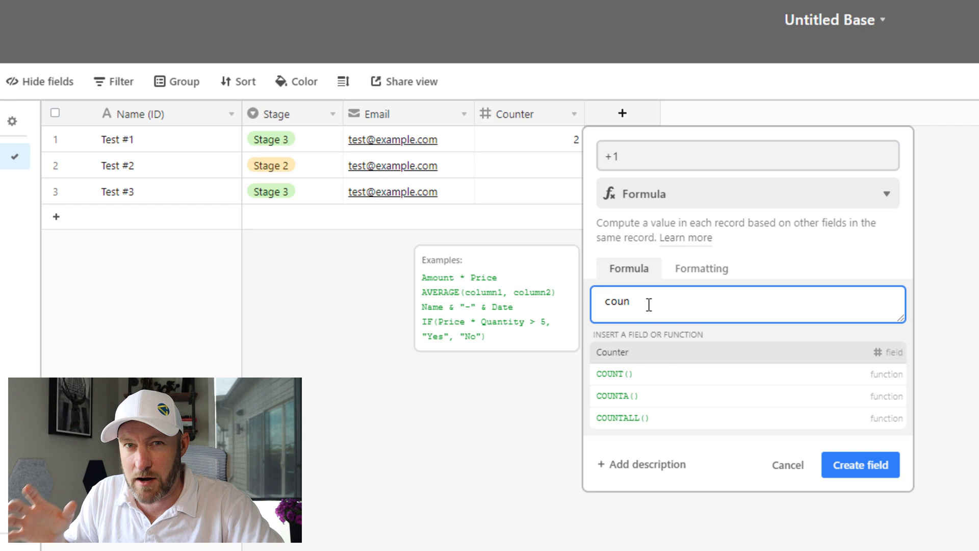
left_click(658, 353)
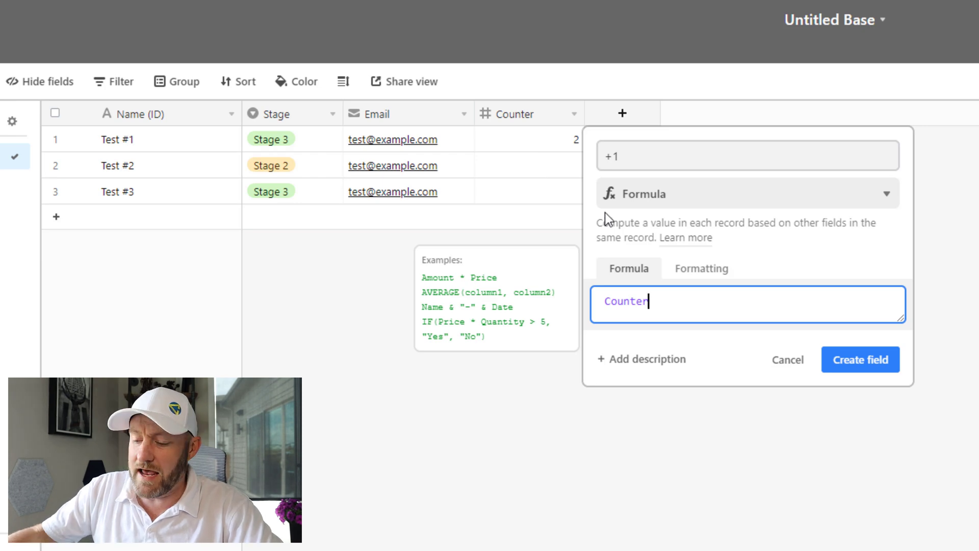
type("+1")
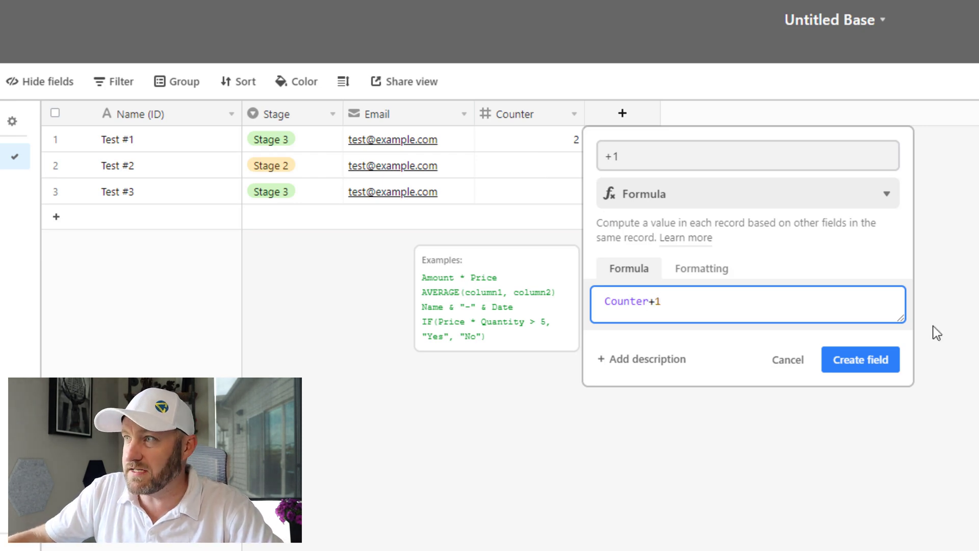
left_click(863, 360)
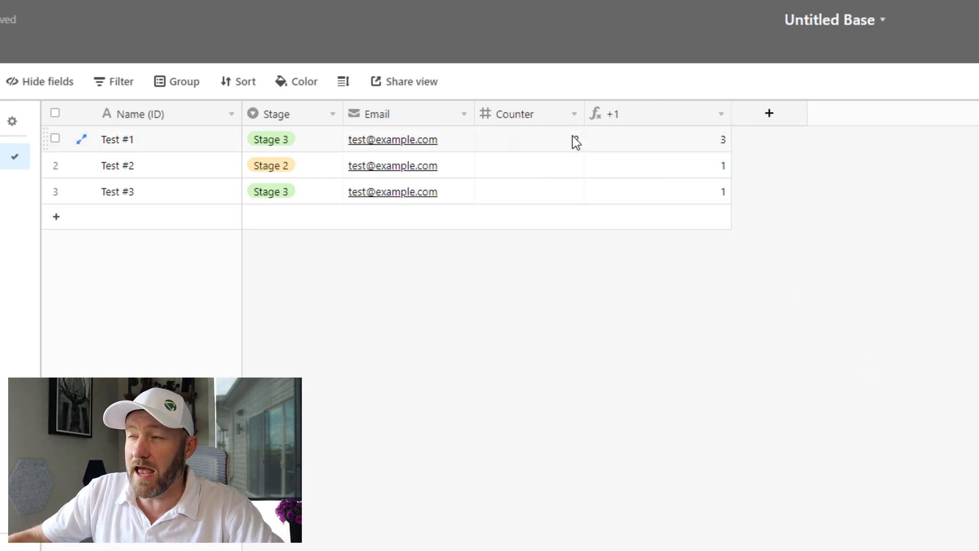
Enter 16 in Test #2's Counter and narrow the +1 and Name (ID) columns.
left_click_drag(731, 113, 655, 113)
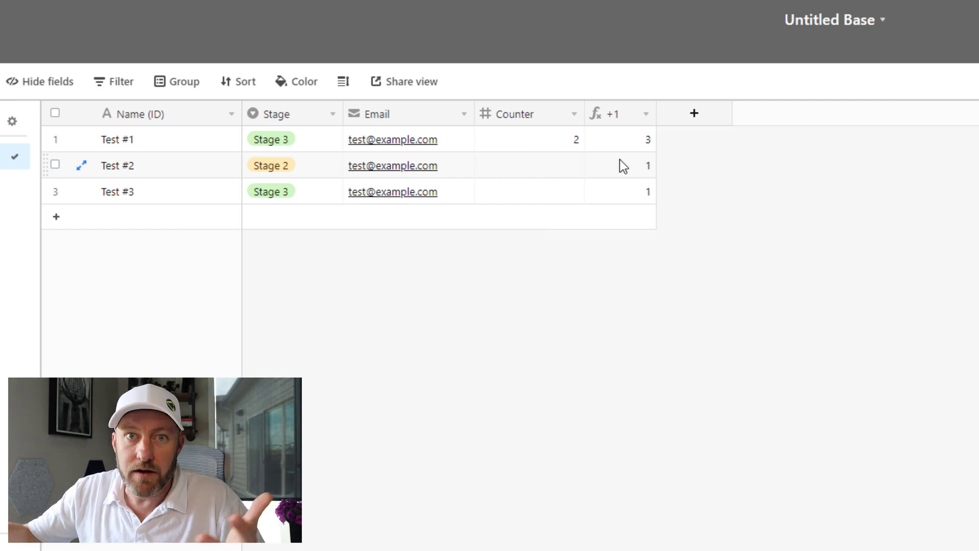
left_click(572, 166)
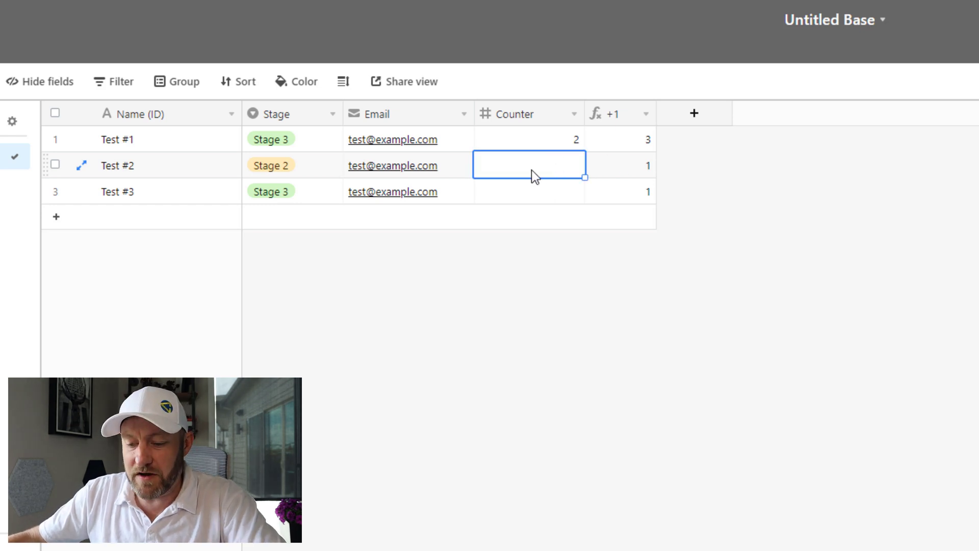
type("16")
key("Return")
left_click(664, 175)
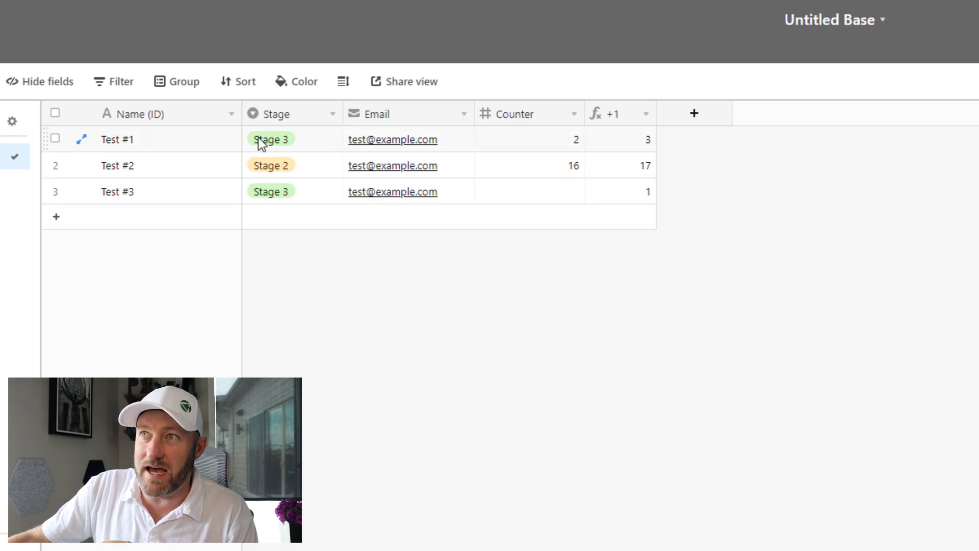
left_click_drag(242, 114, 225, 113)
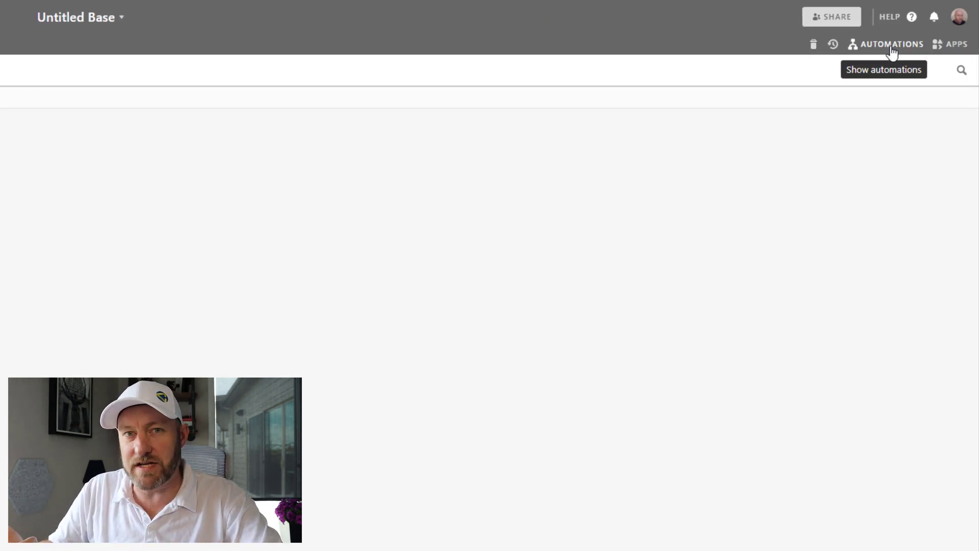
Create a custom automation triggered 'When a record is updated'.
left_click(891, 50)
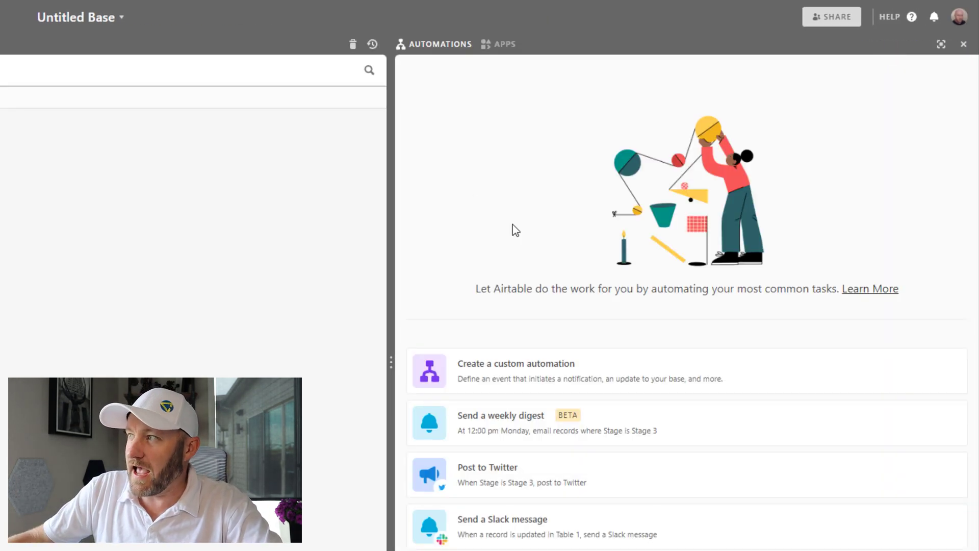
left_click(550, 373)
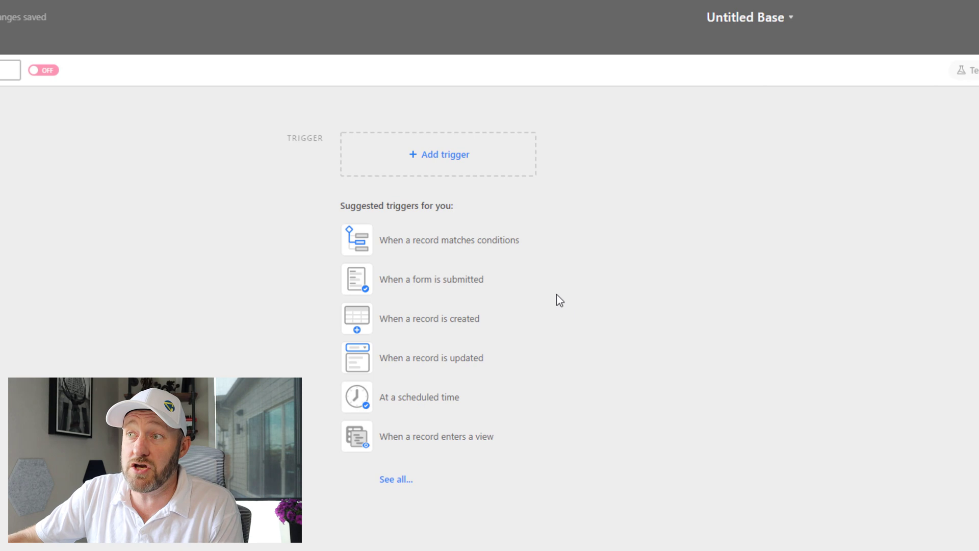
left_click(444, 359)
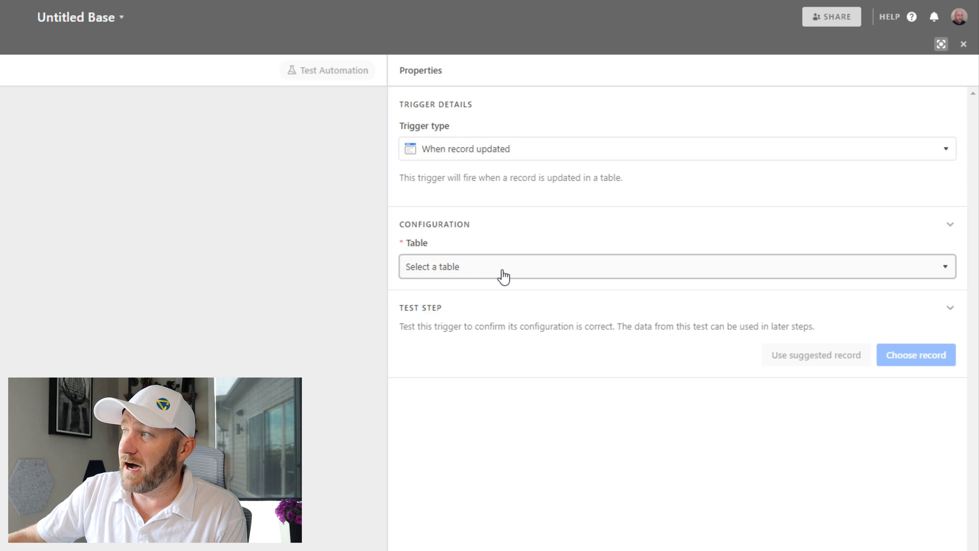
Point the trigger at Table 1, watching Name (ID), Stage and Email fields, then choose a test record.
left_click(504, 275)
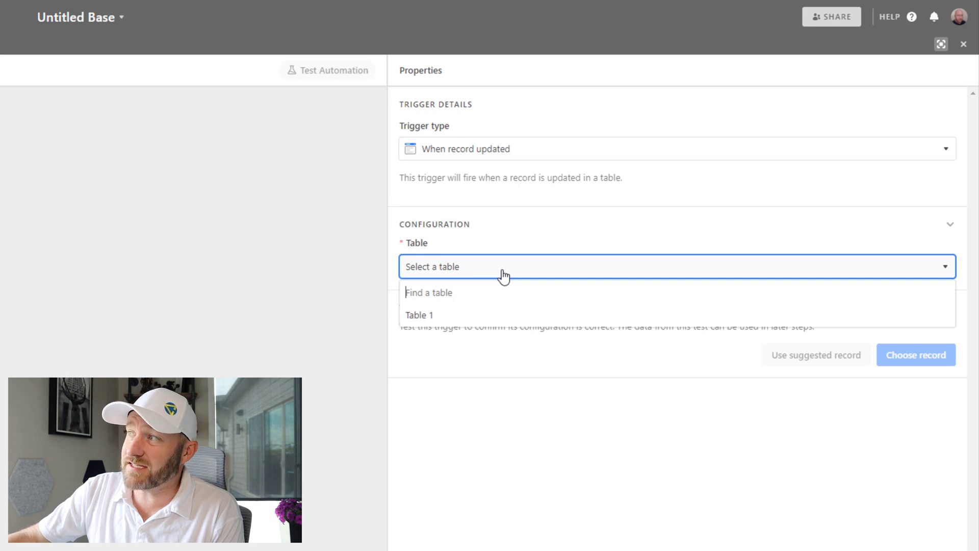
left_click(467, 316)
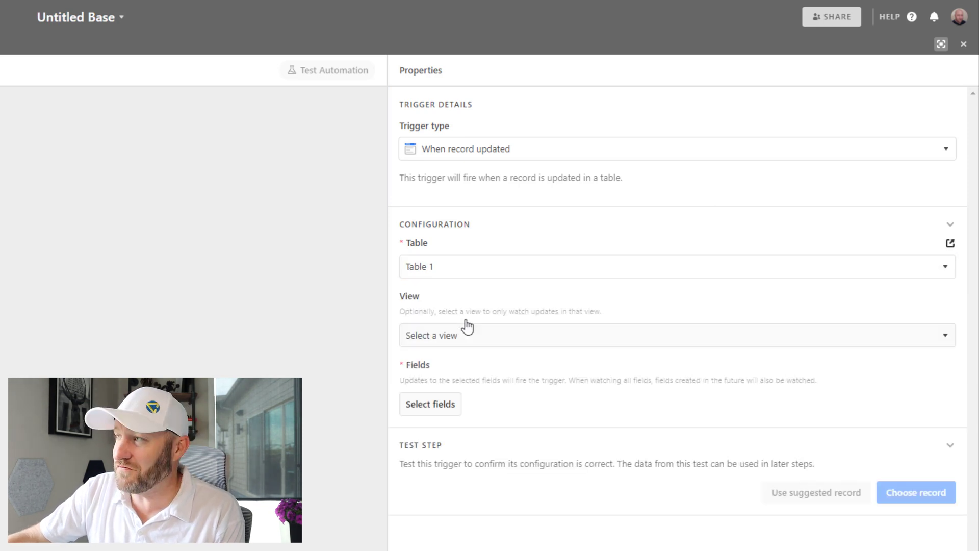
left_click(426, 411)
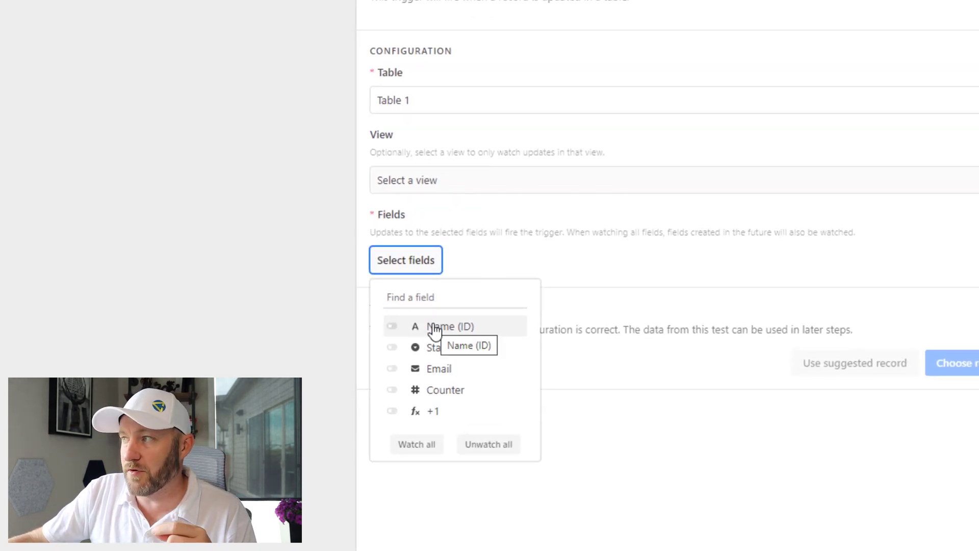
left_click(435, 329)
left_click(431, 352)
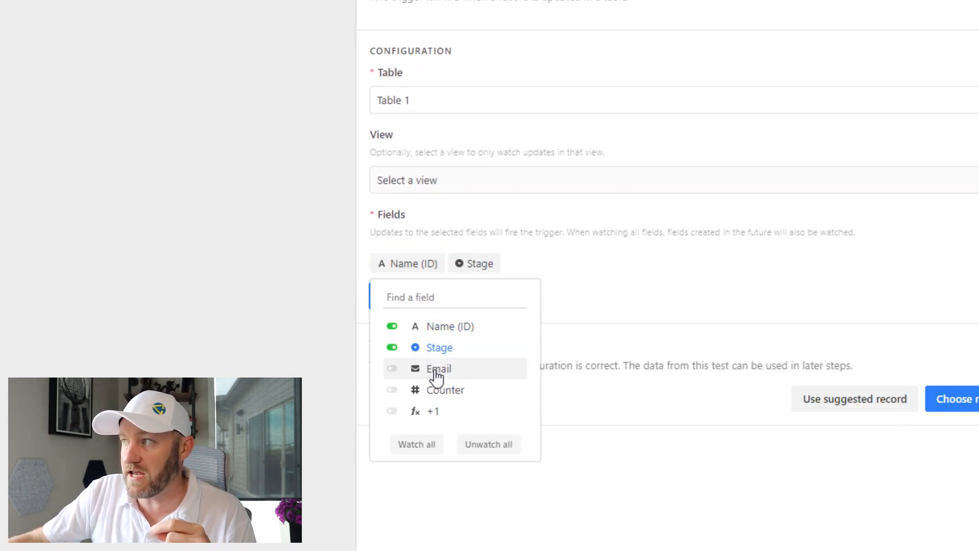
left_click(436, 374)
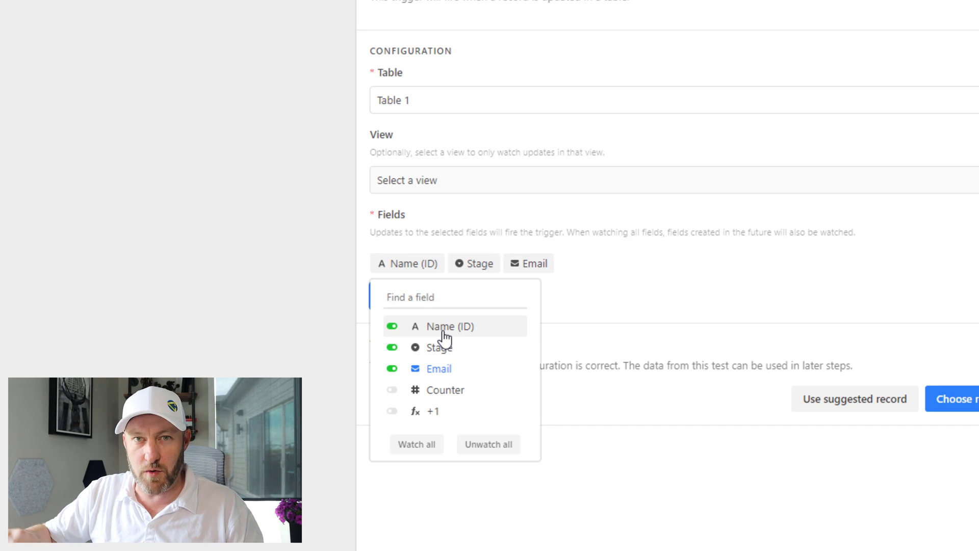
left_click(702, 320)
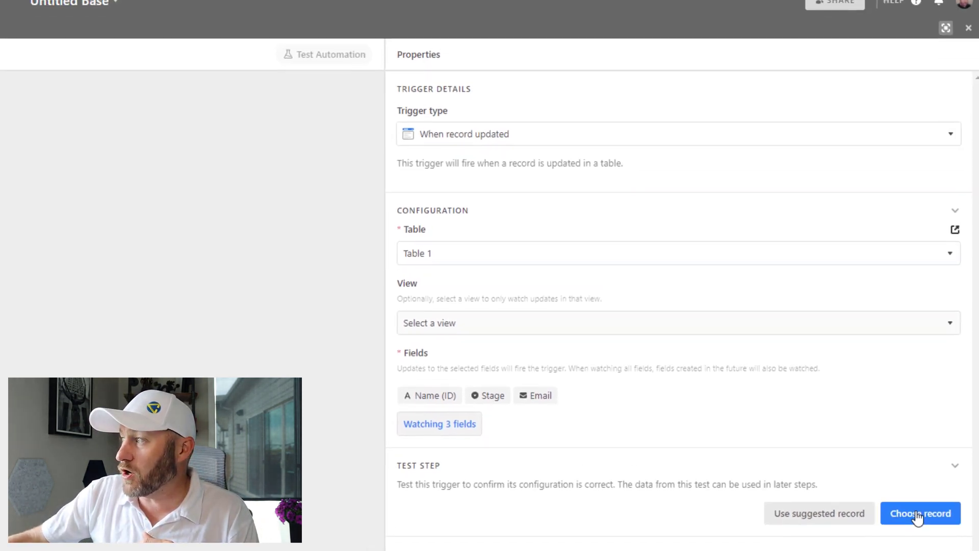
left_click(914, 525)
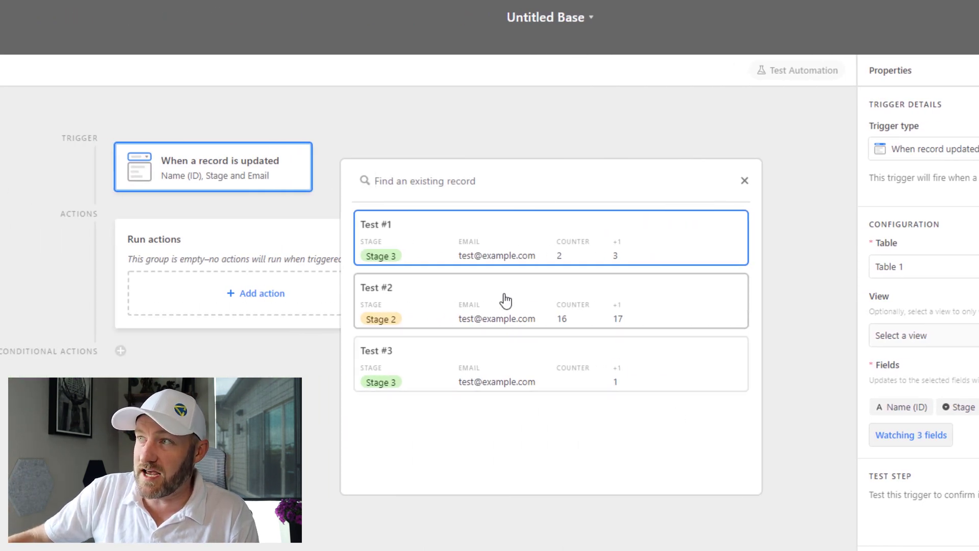
Test the trigger with Test #2 and add an Update record action on Table 1.
left_click(478, 309)
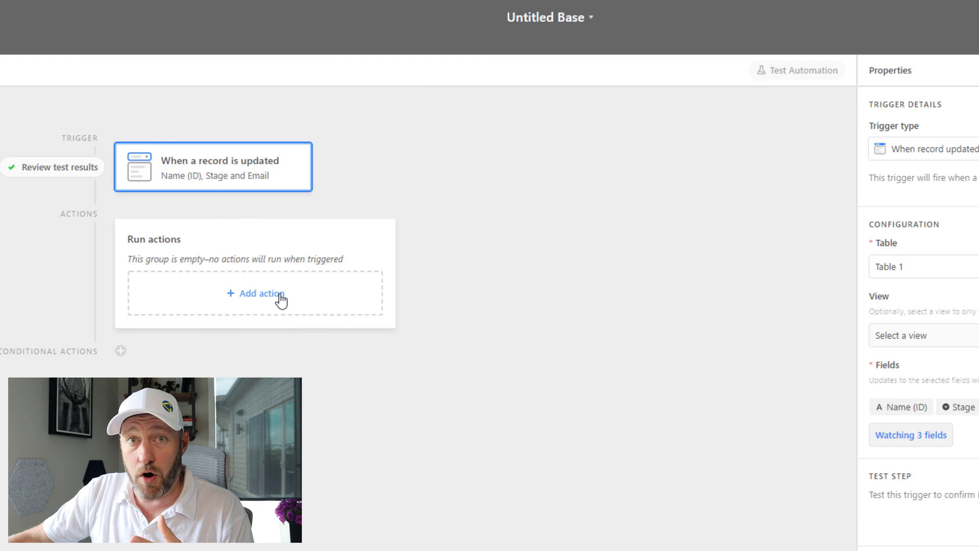
left_click(281, 299)
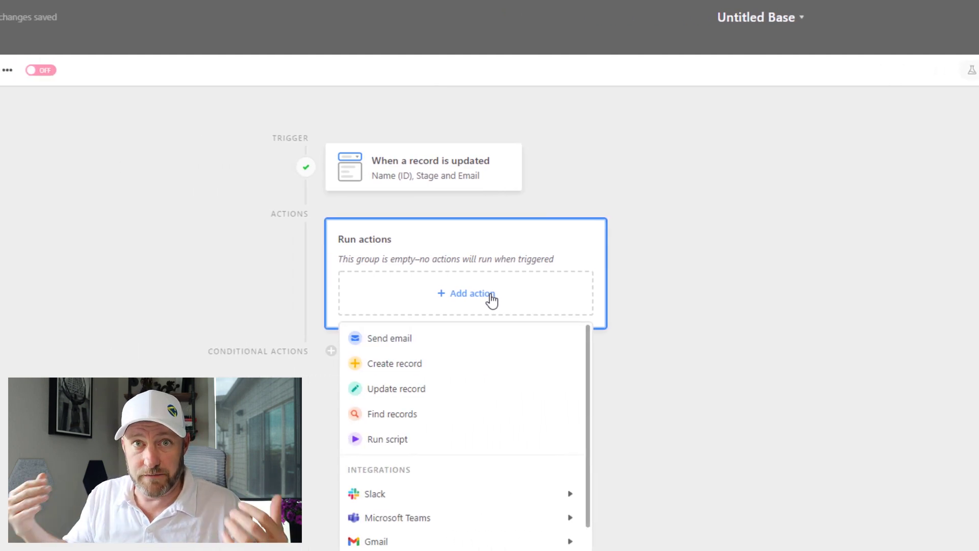
left_click(436, 391)
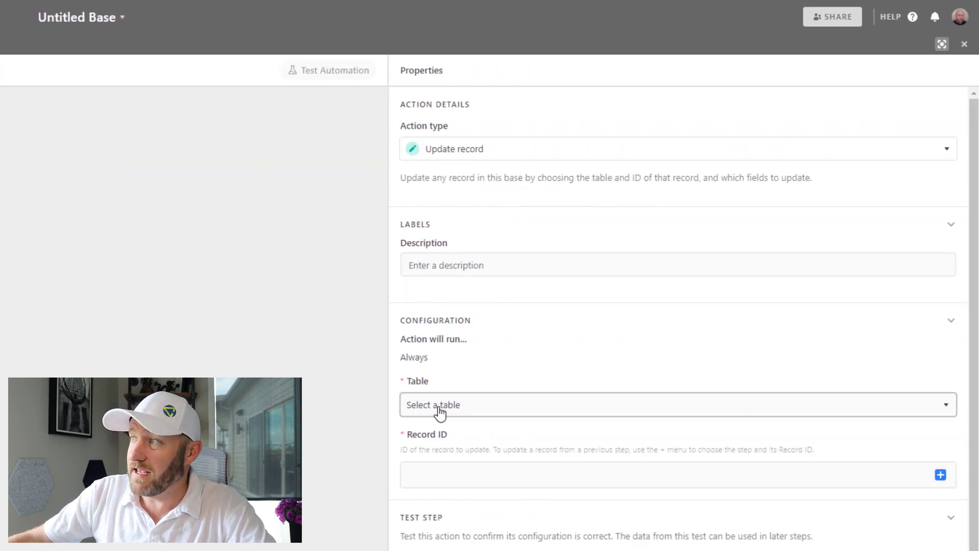
left_click(440, 412)
left_click(428, 457)
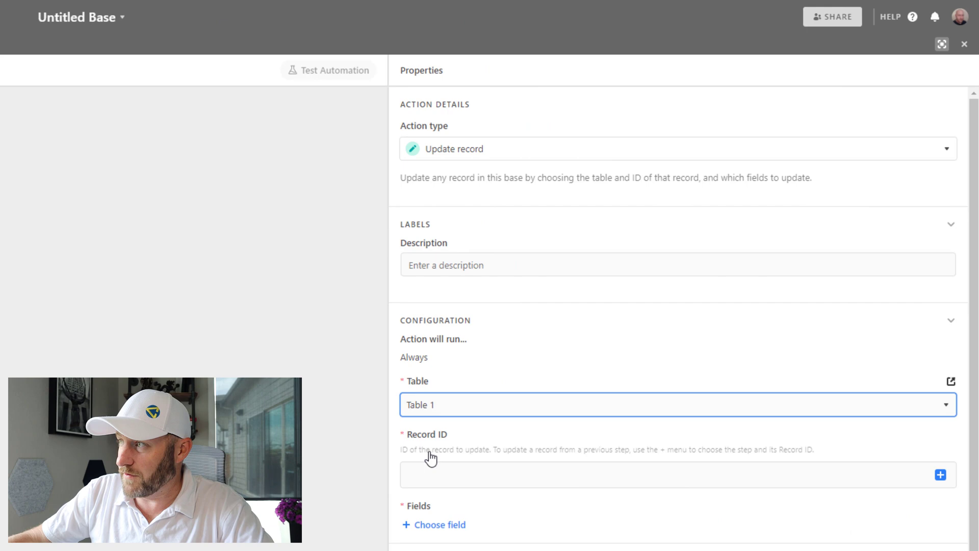
Fill the action's Record ID with the trigger record's Airtable record ID.
left_click(941, 475)
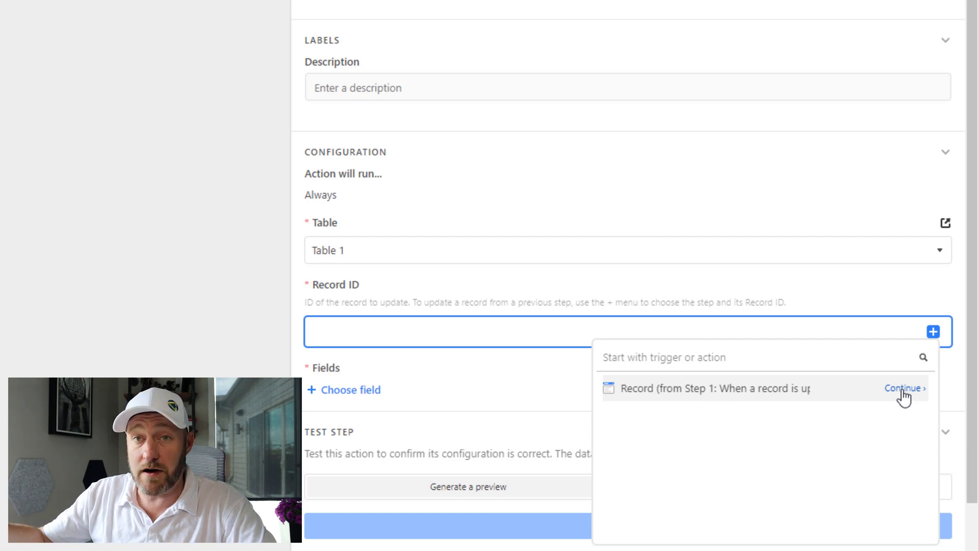
left_click(903, 392)
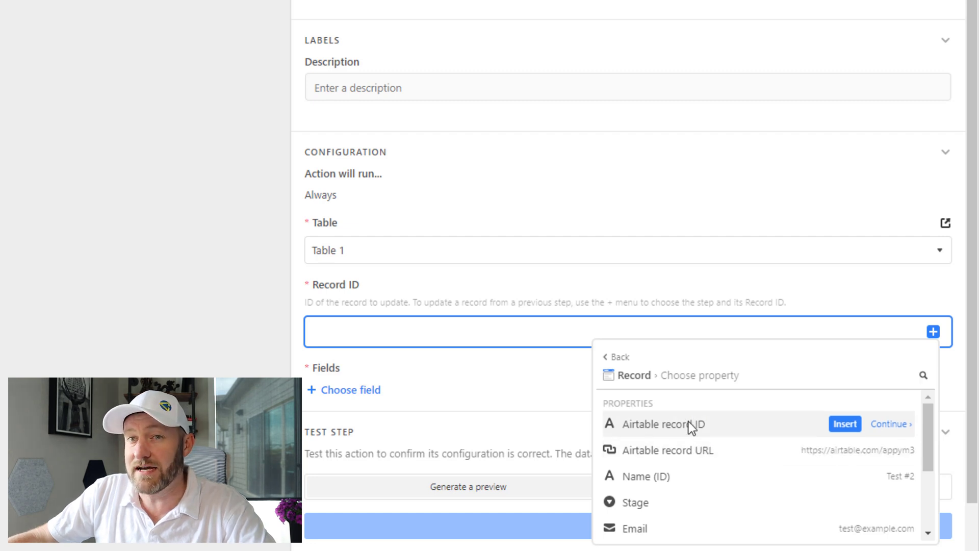
left_click(844, 424)
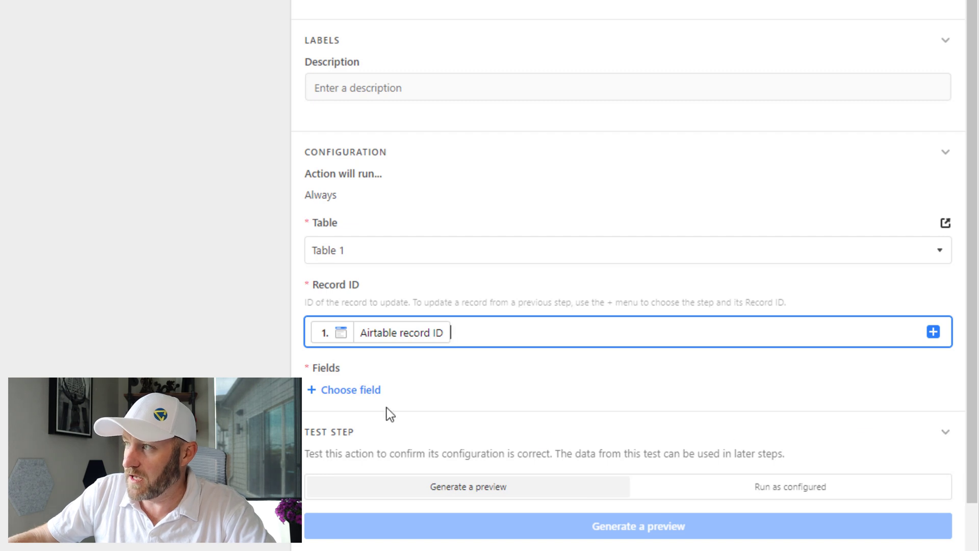
Add Counter as the field the Update record action changes.
left_click(365, 392)
scroll(467, 400, "down", 1)
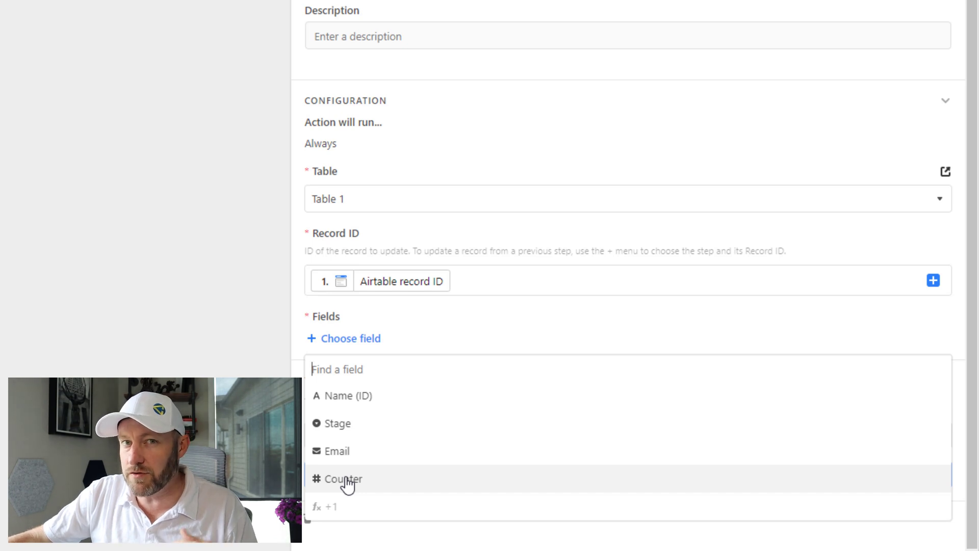
left_click(347, 479)
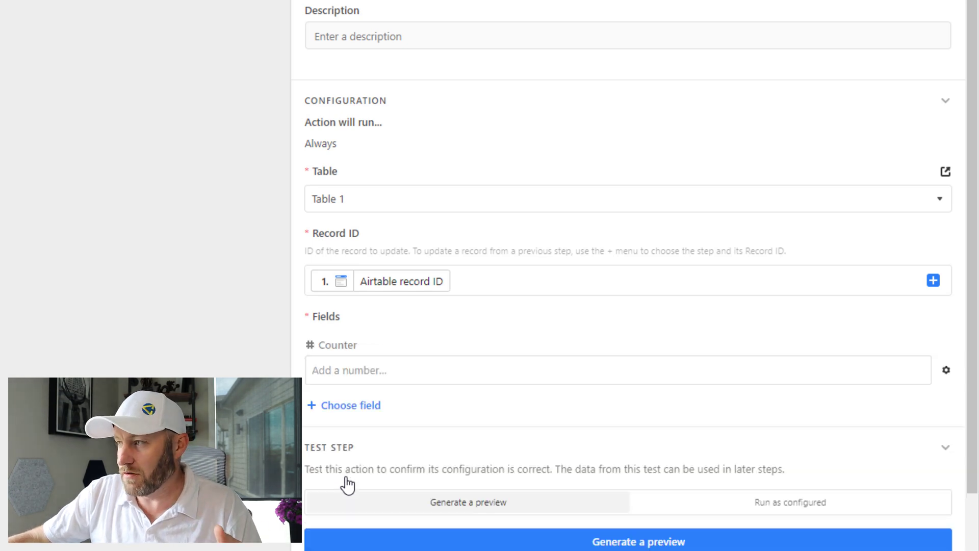
left_click(394, 370)
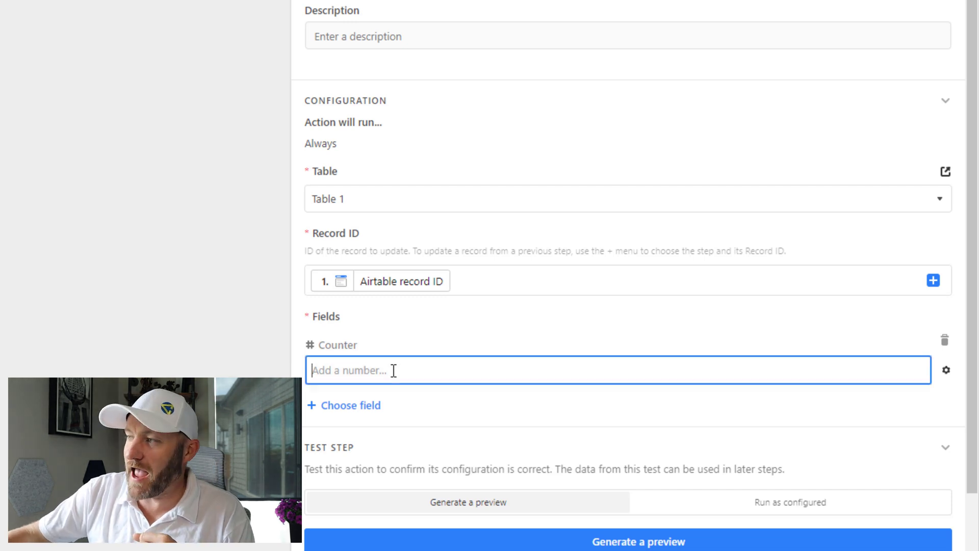
Make Counter dynamic, inserting the trigger record's +1 value from Step 1.
left_click(945, 370)
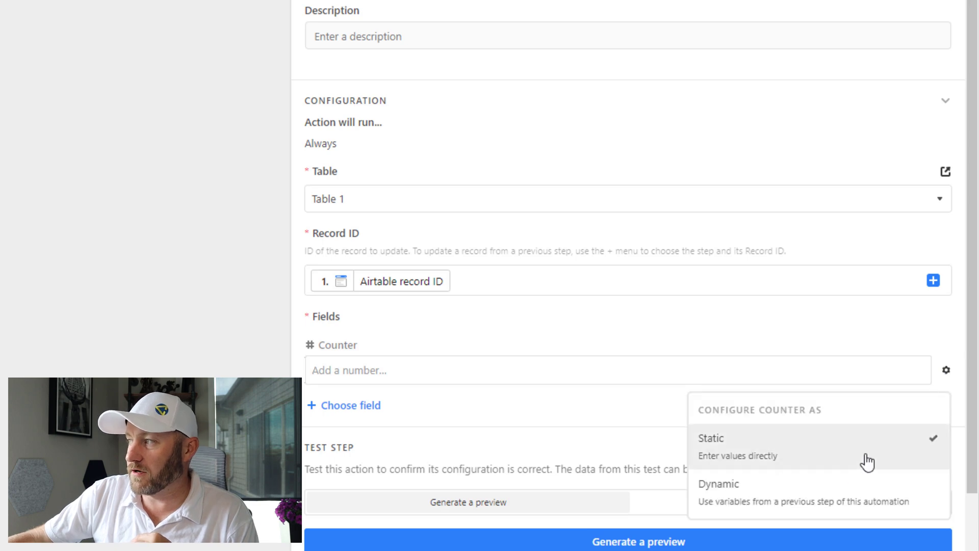
left_click(769, 504)
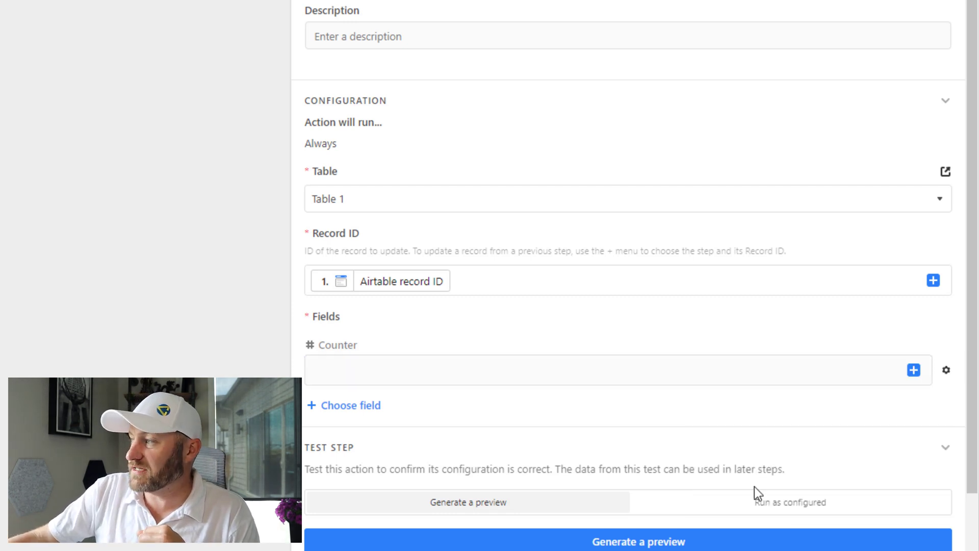
left_click(913, 370)
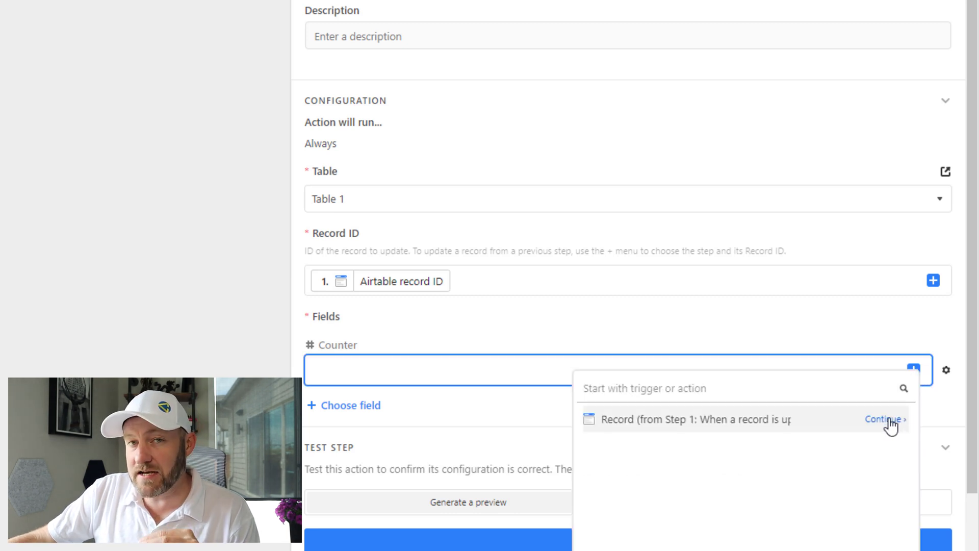
left_click(888, 420)
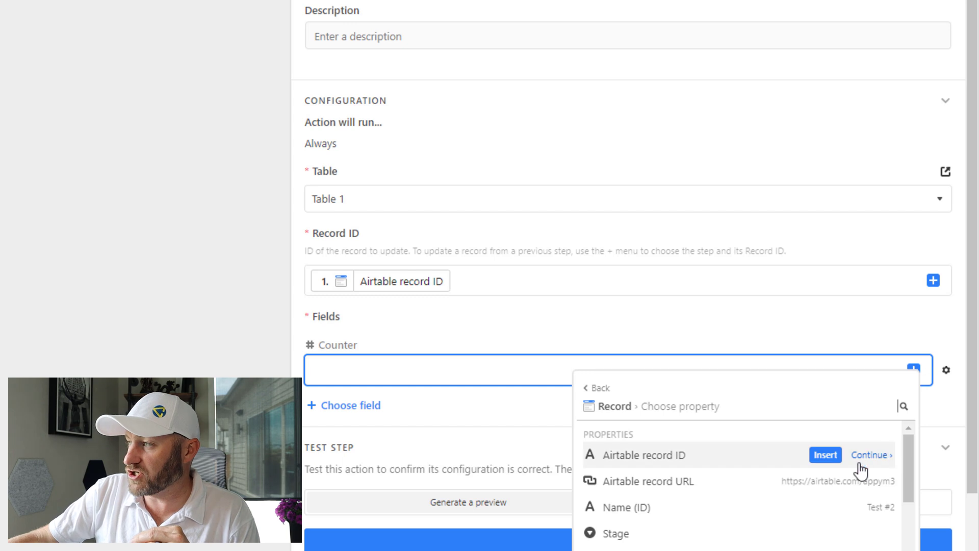
mouse_move(891, 479)
left_click_drag(907, 479, 904, 516)
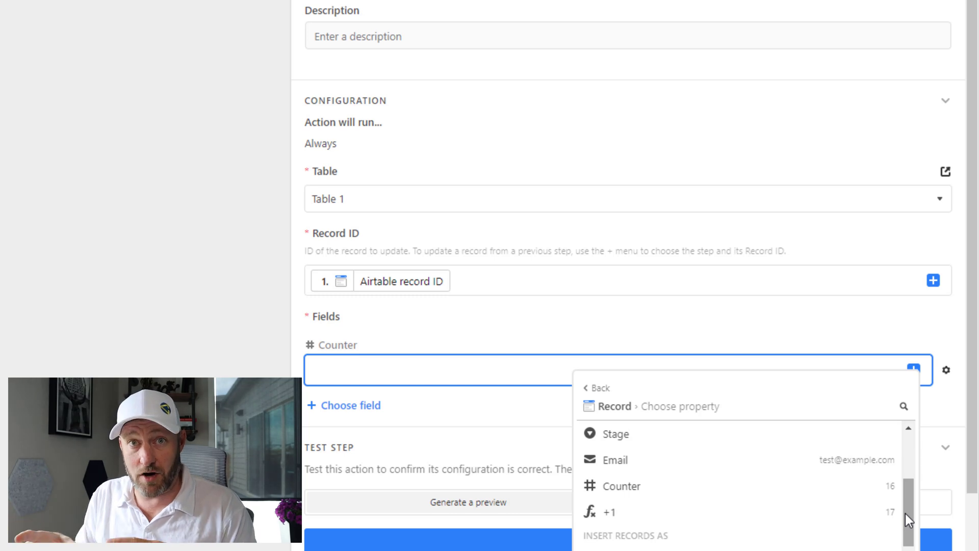
mouse_move(875, 514)
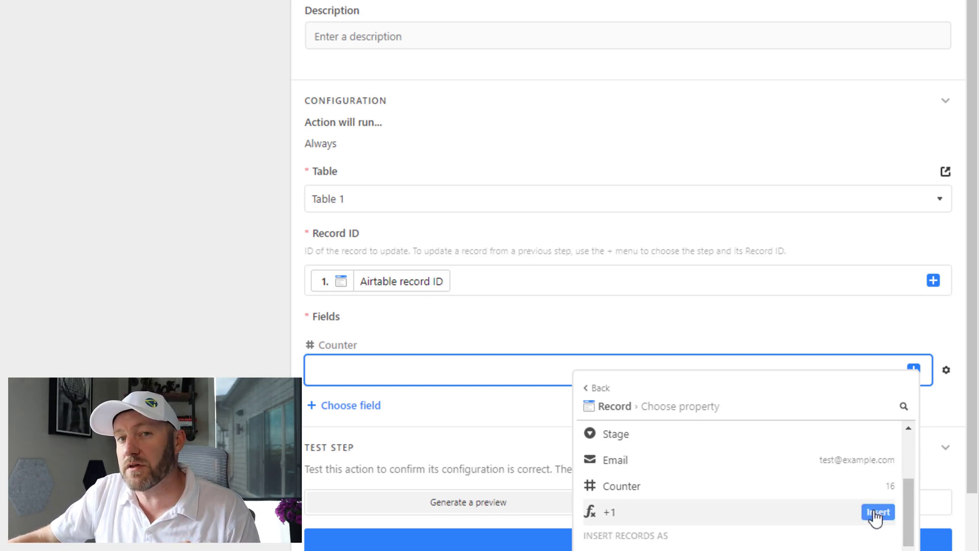
left_click(875, 512)
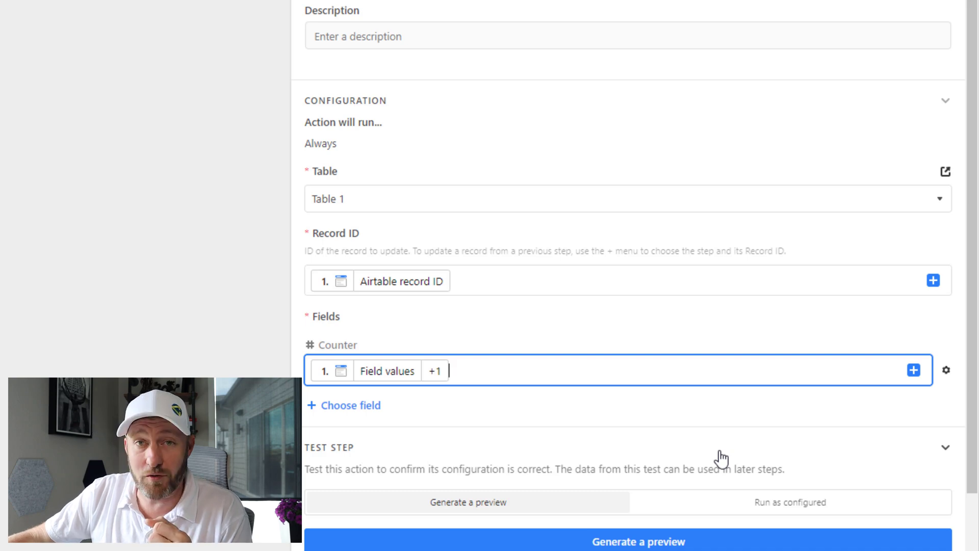
Run the update action test, raising Test #2's Counter from 16 to 17.
left_click(645, 542)
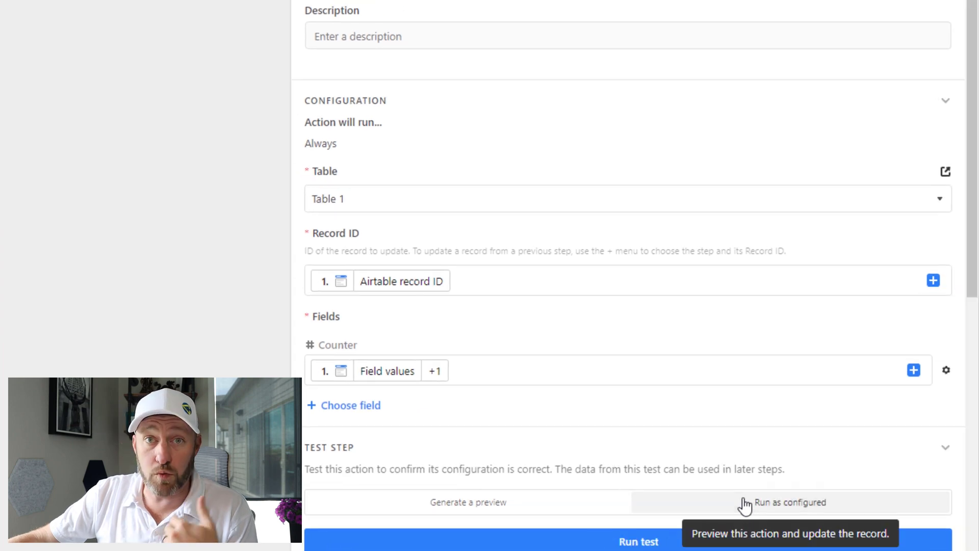
left_click(675, 542)
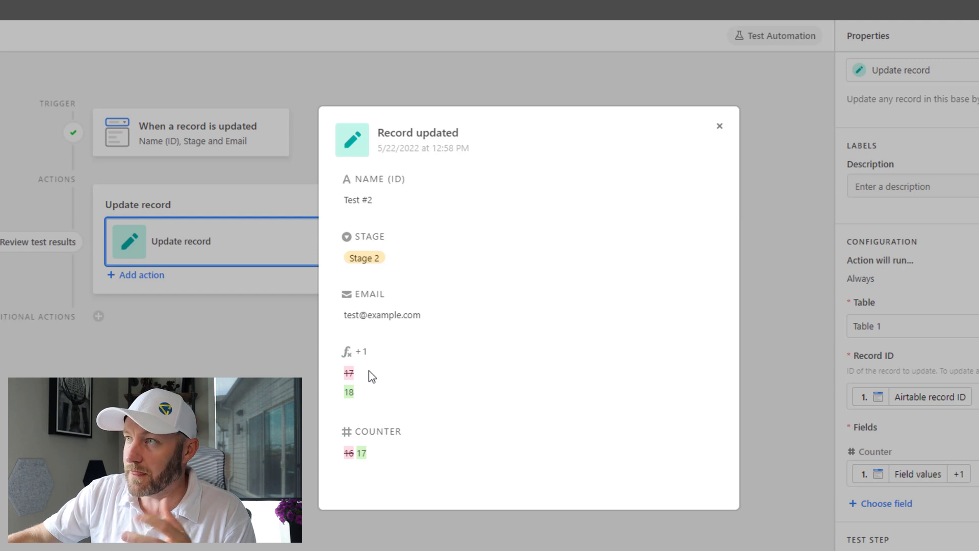
Turn the automation on and return to the table.
left_click(719, 126)
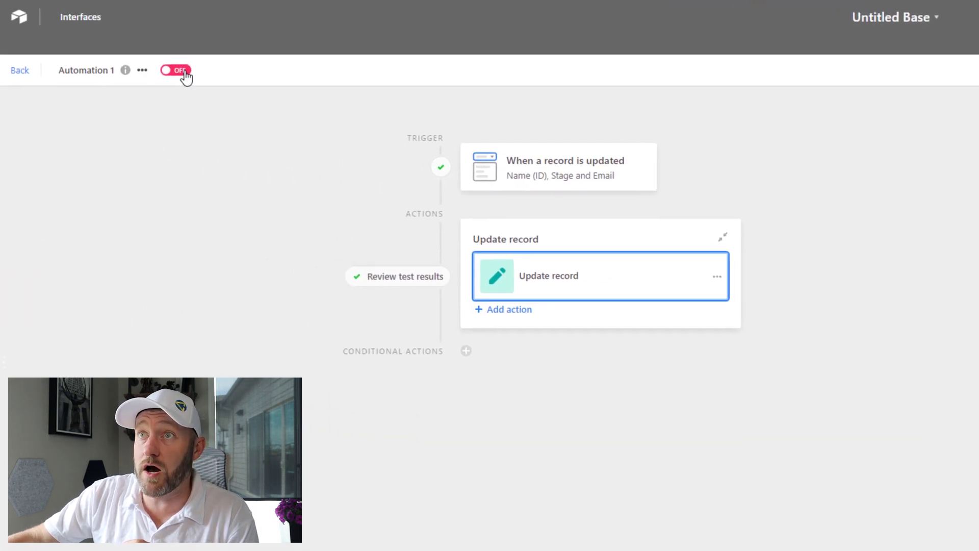
left_click(185, 74)
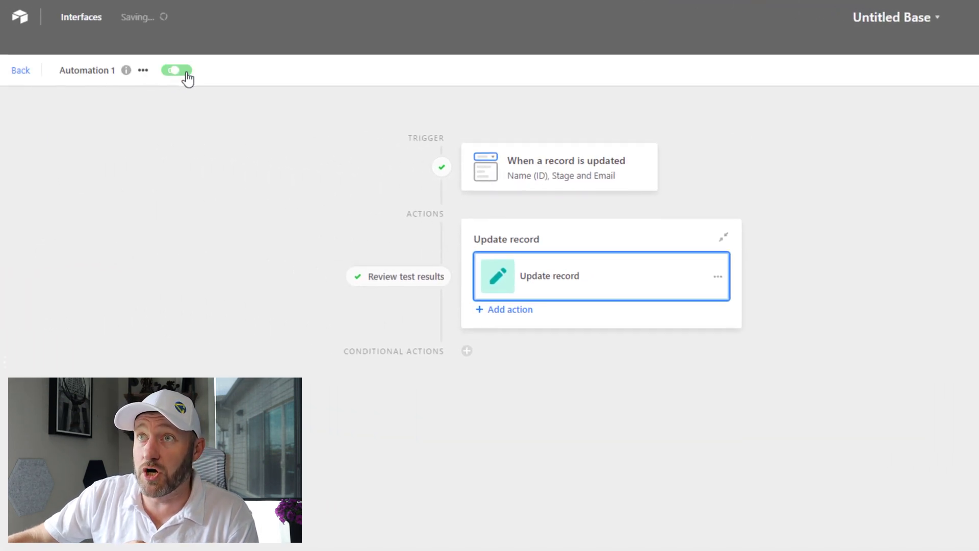
left_click(20, 72)
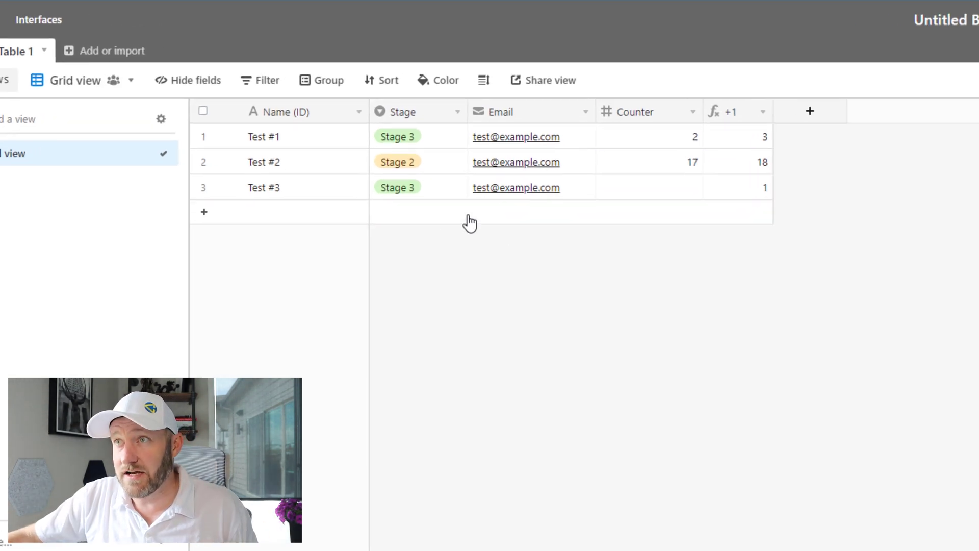
Change Test #3's Stage to Stage 2.
left_click(433, 197)
left_click(433, 198)
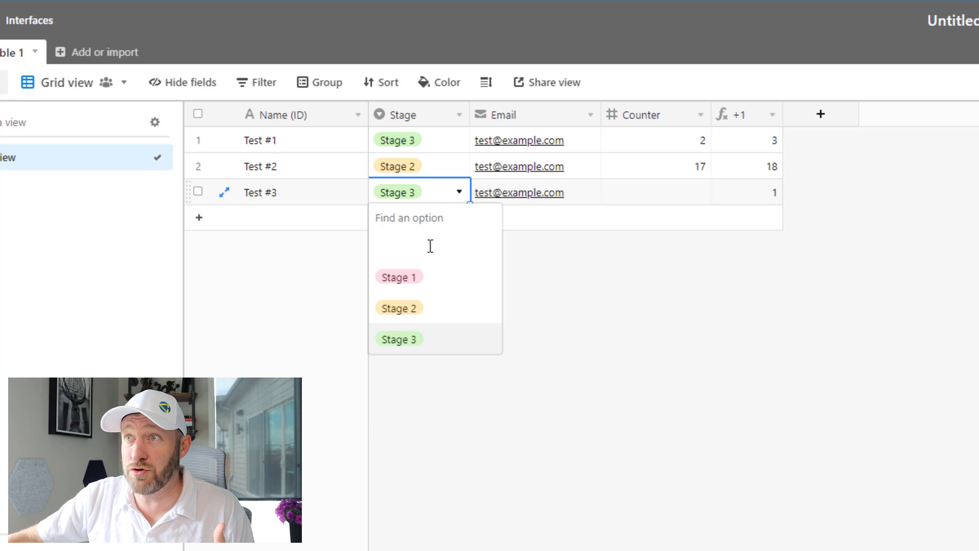
left_click(410, 309)
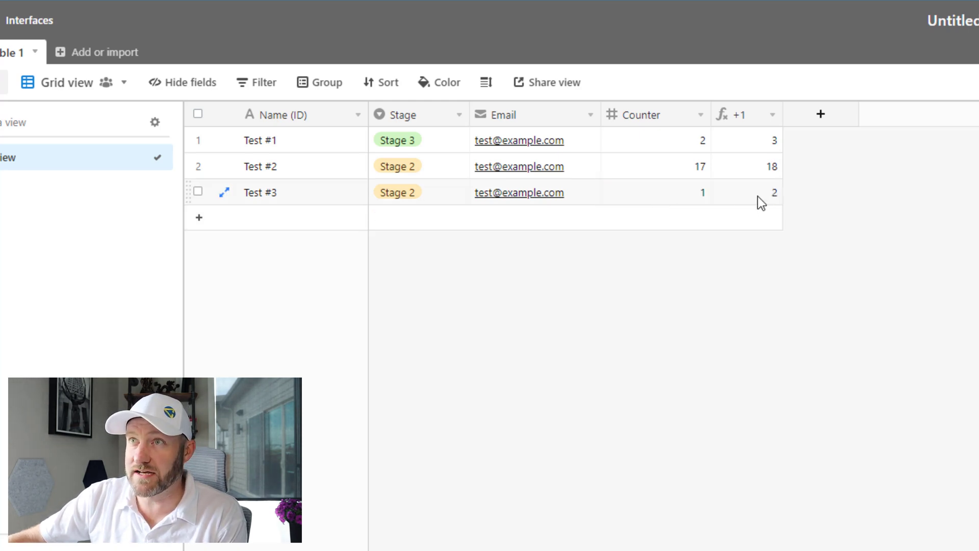
Rename the third record from Test #3 to Test #4, triggering the Counter increment to 2.
left_click(307, 196)
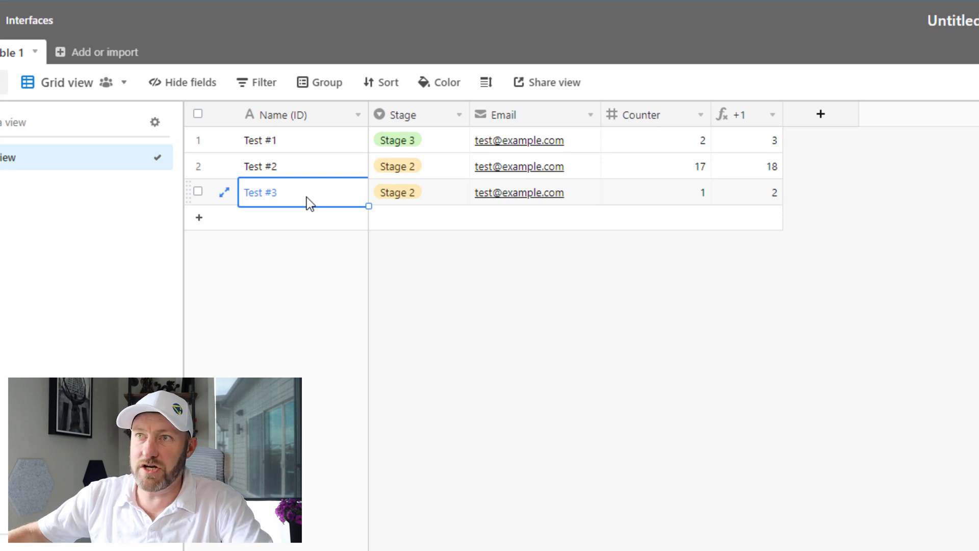
left_click(307, 197)
key("BackSpace")
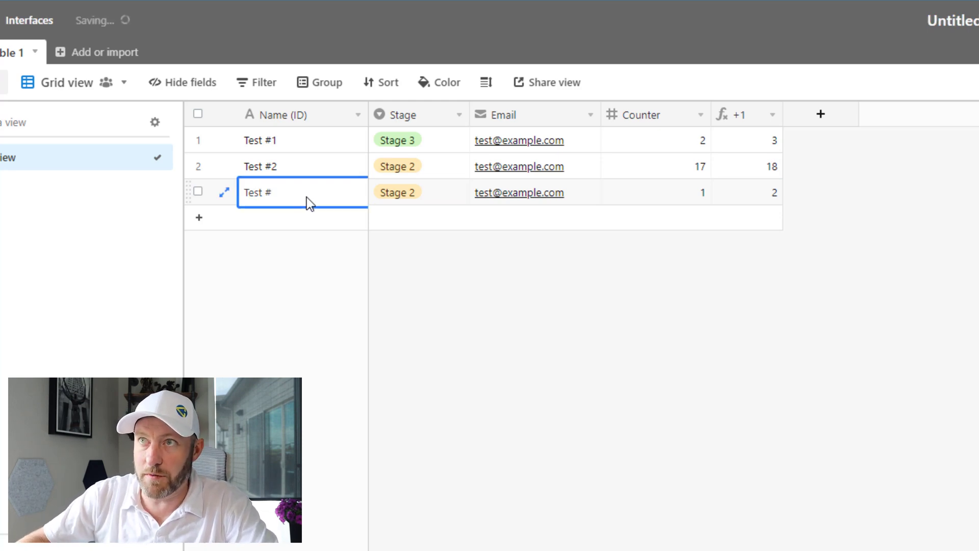
type("4")
left_click(503, 322)
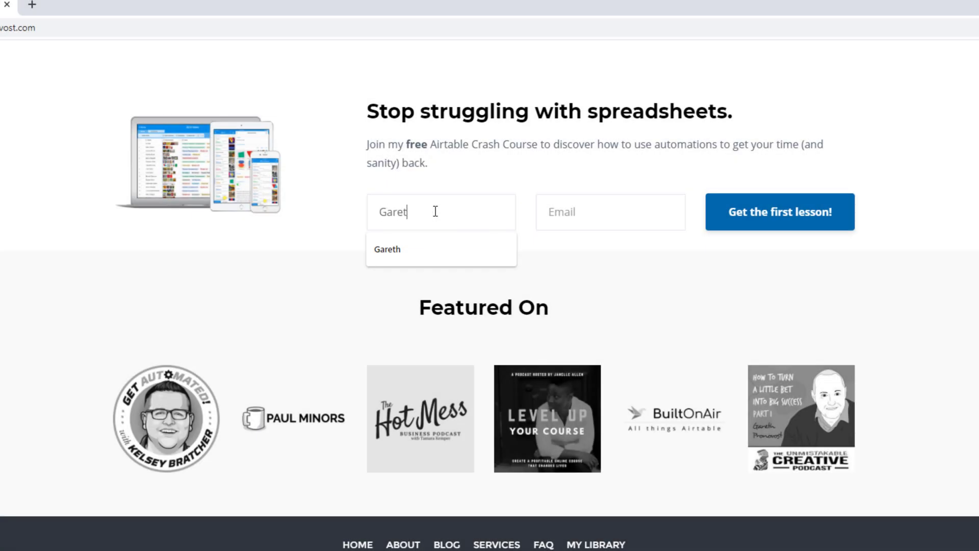
Fill the crash-course sign-up form with a first name and the autofilled saved e-mail address.
type("h")
key("Tab")
type("garet")
key("Down")
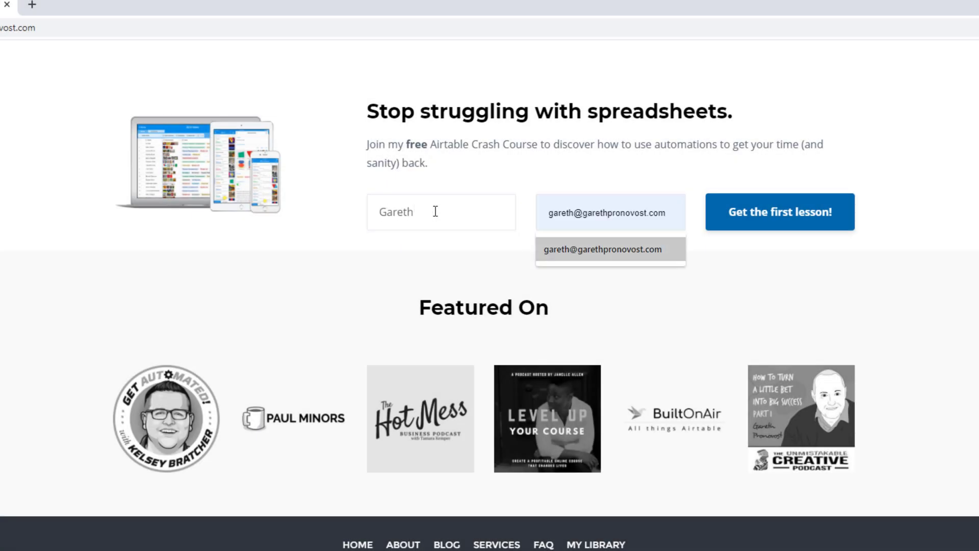
key("Return")
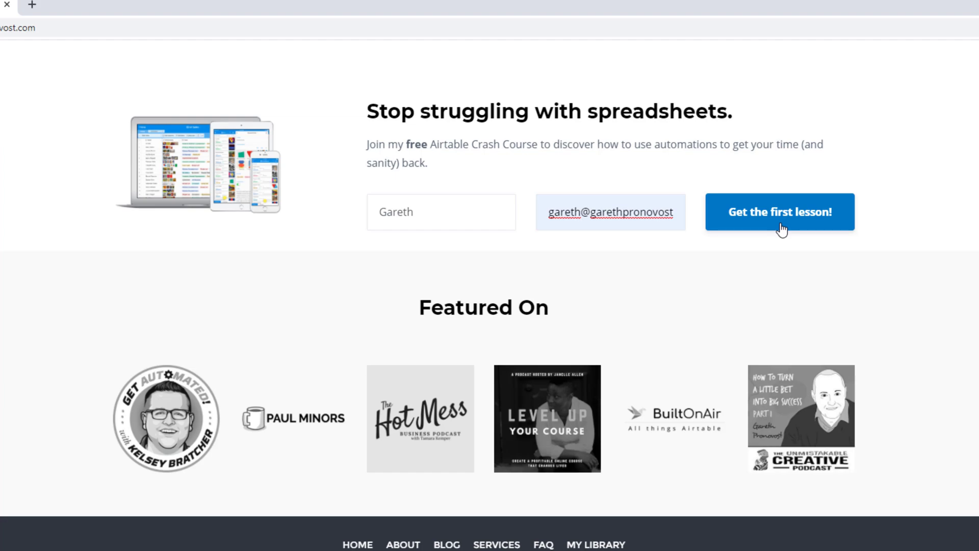
Go to the Airtable Consultants services page and scroll down to its three support option cards.
scroll(782, 230, "up", 20)
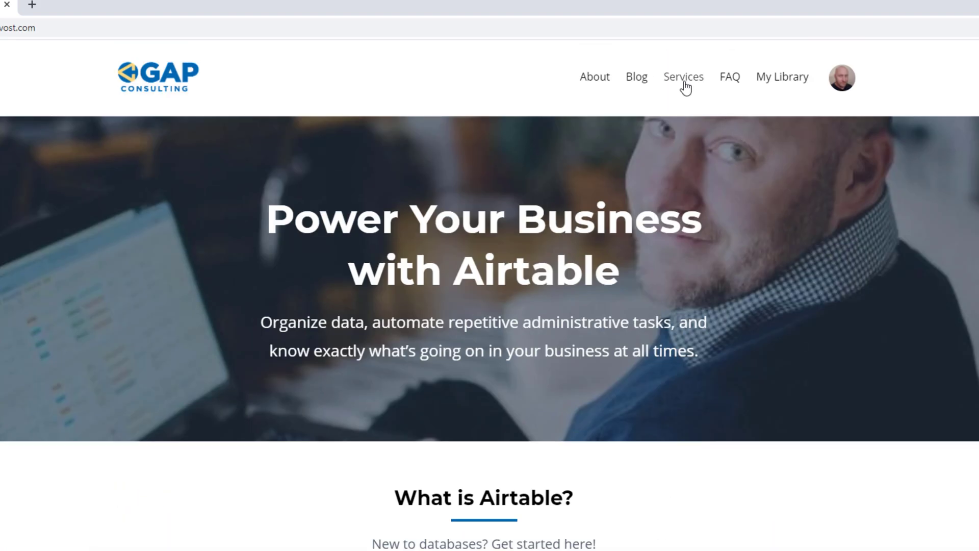
left_click(684, 87)
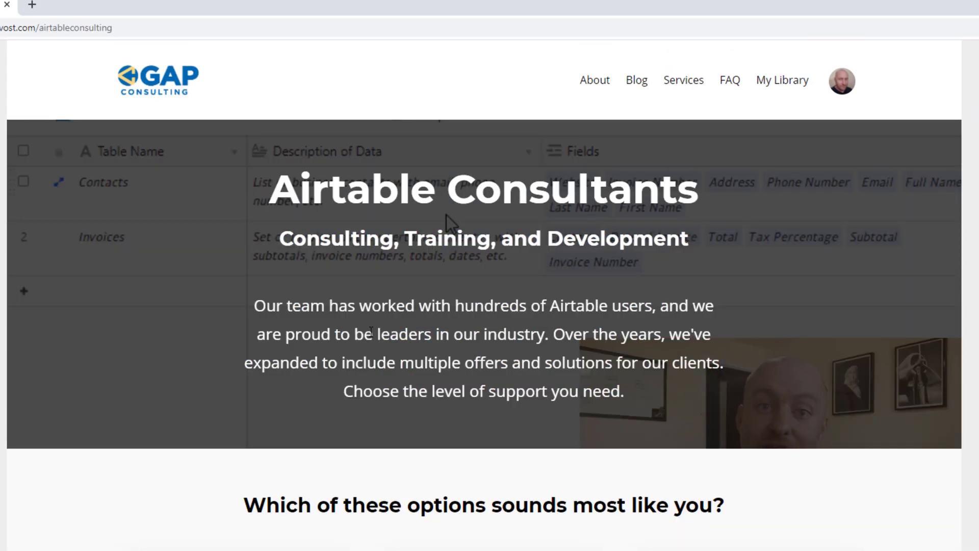
scroll(371, 334, "down", 8)
scroll(369, 335, "down", 3)
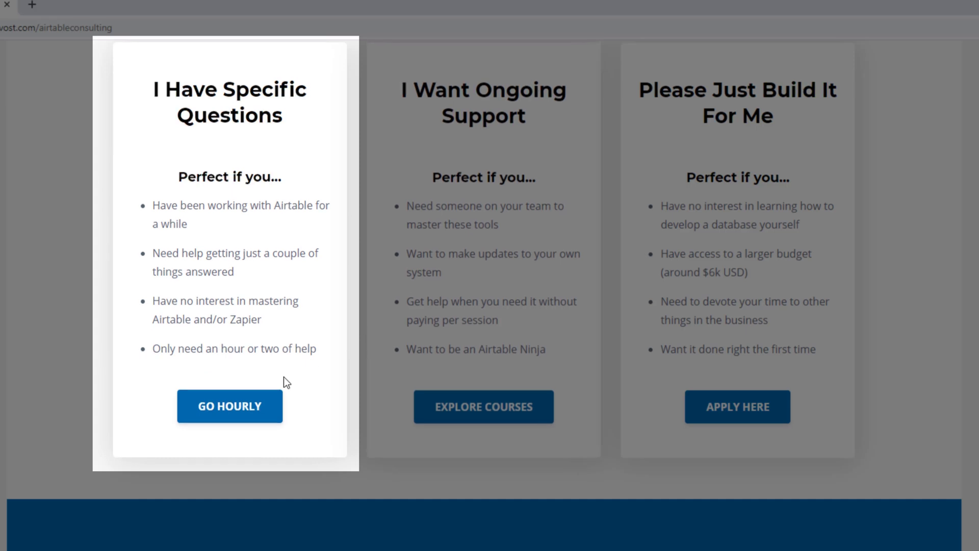